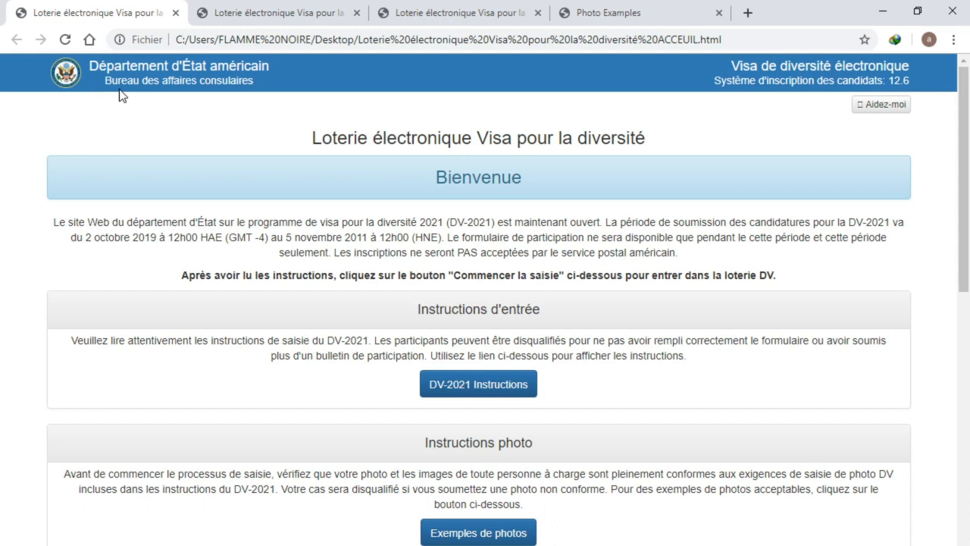
Scroll the welcome page, then switch to the entry form showing the empty identification code step
scroll(115, 153, down, 3)
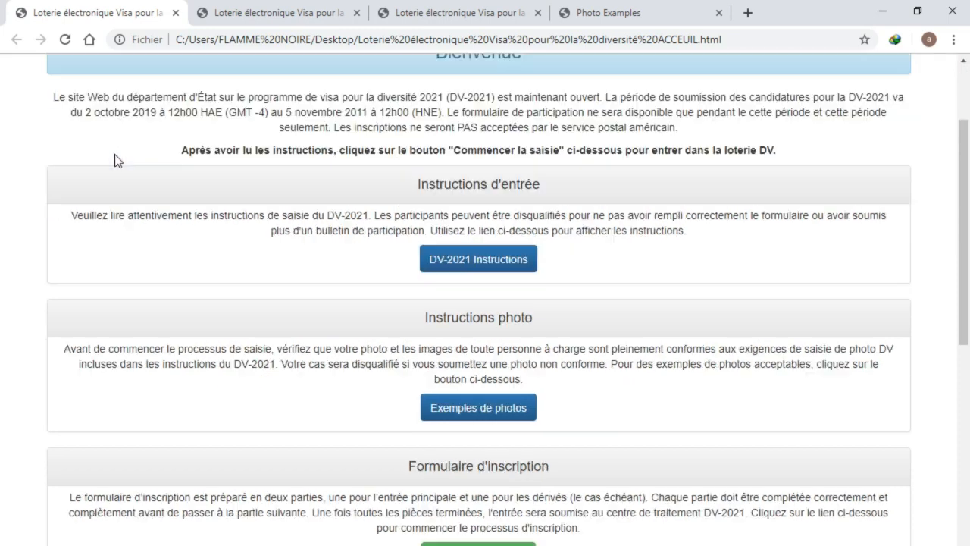
scroll(337, 306, down, 1)
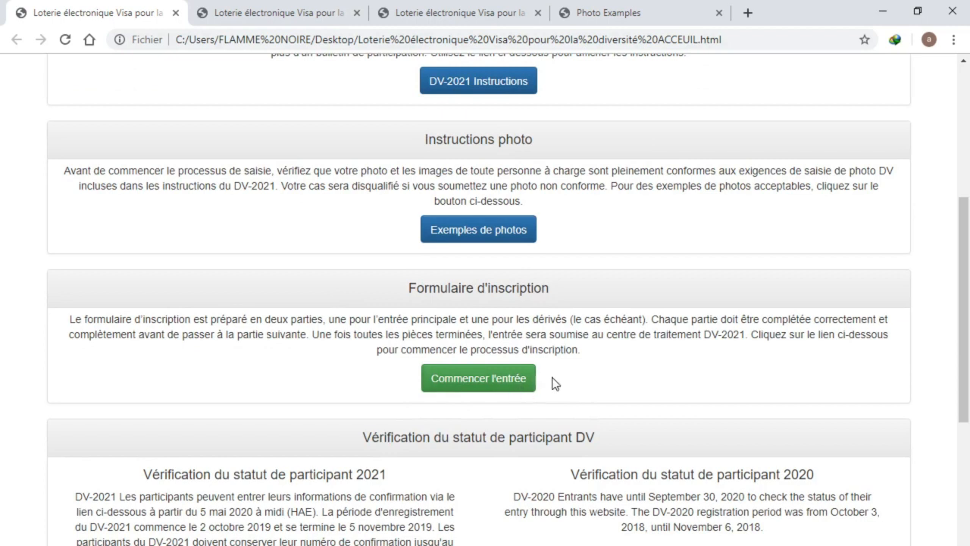
click(269, 10)
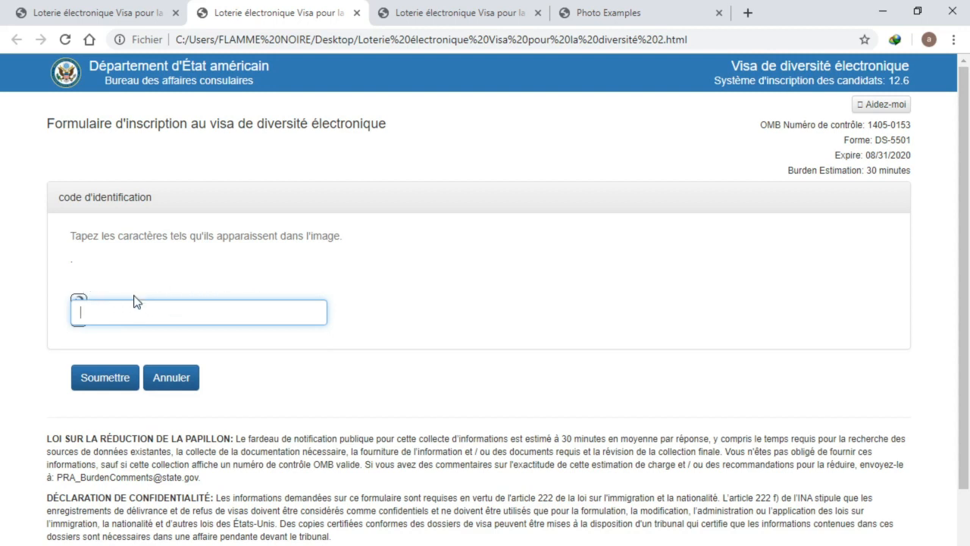
click(138, 314)
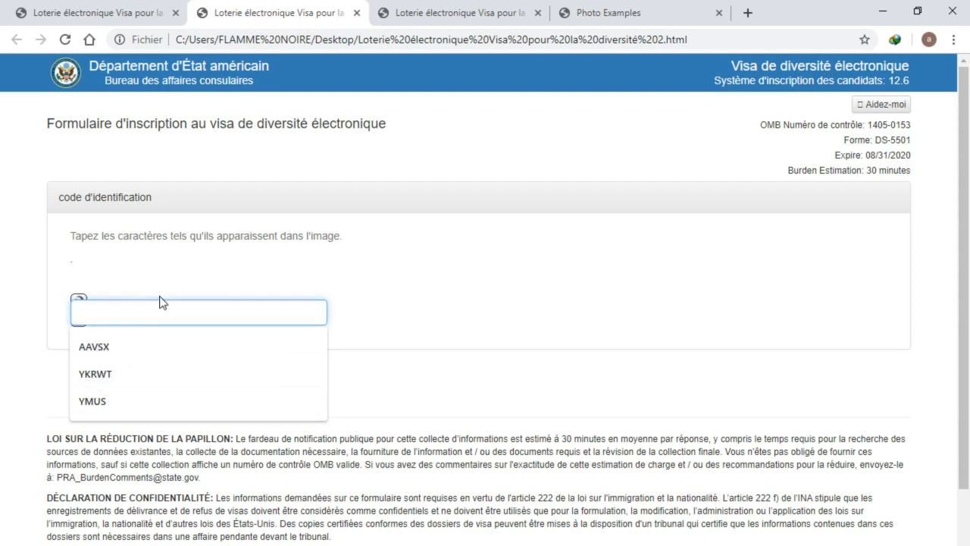
click(394, 261)
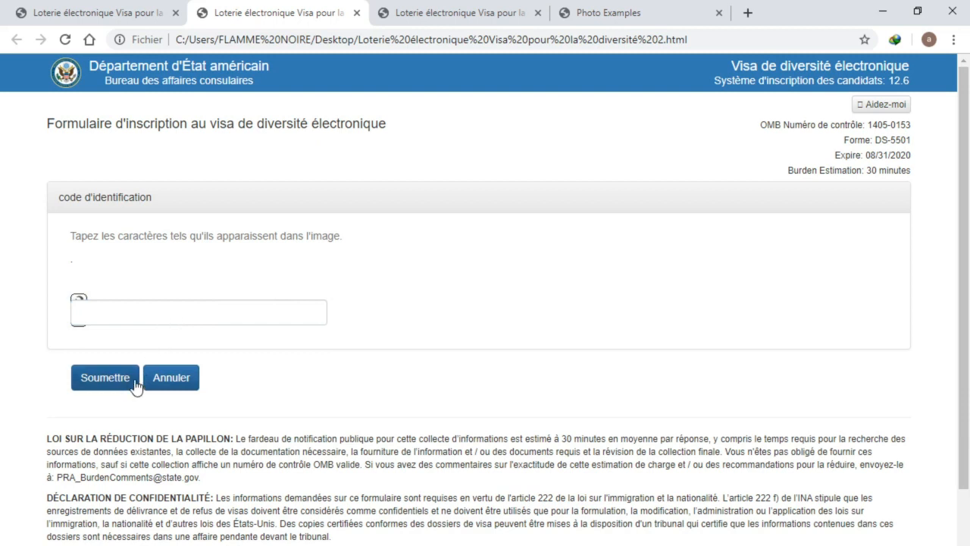
click(150, 312)
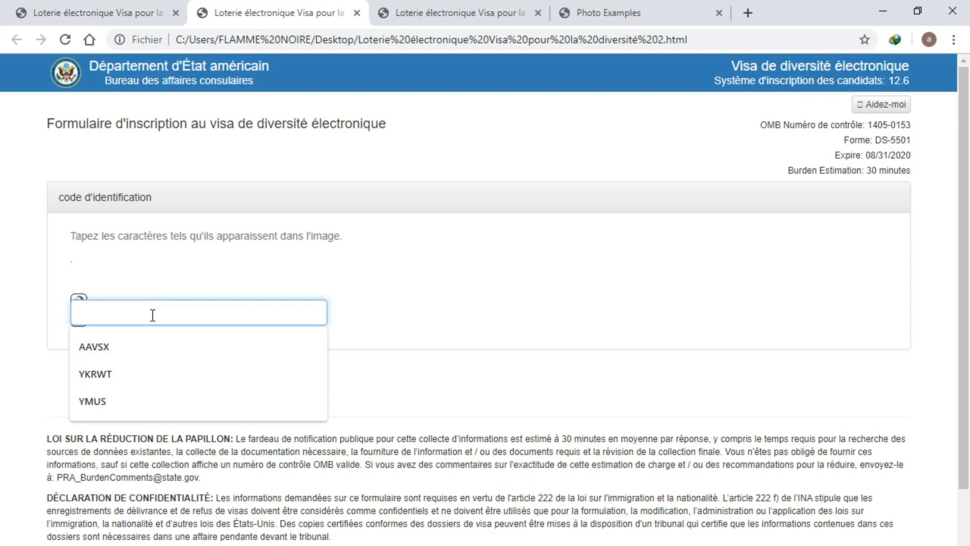
click(397, 295)
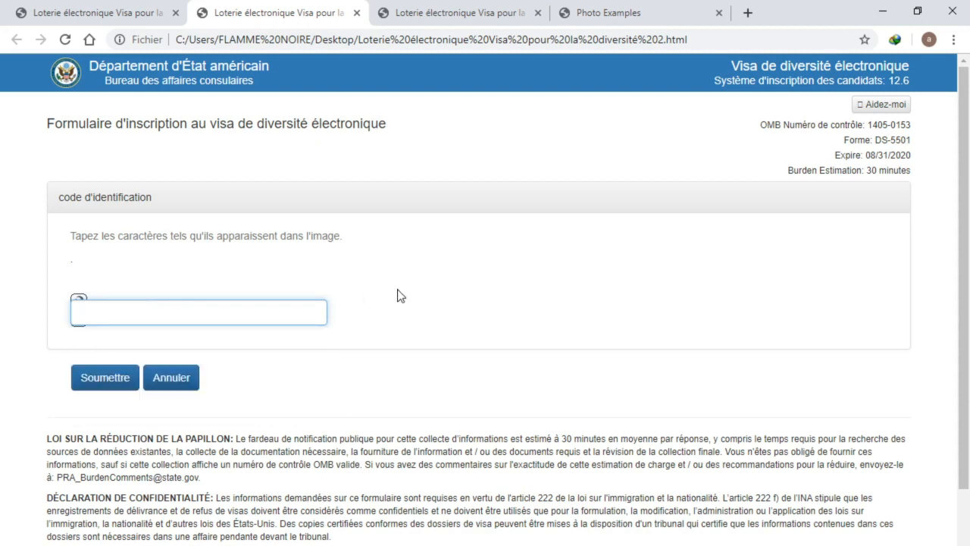
click(209, 315)
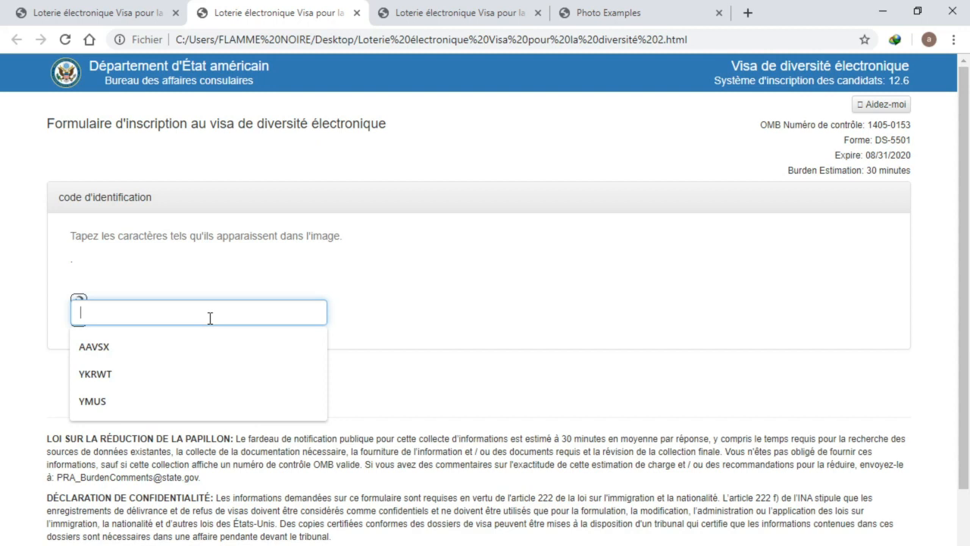
click(397, 300)
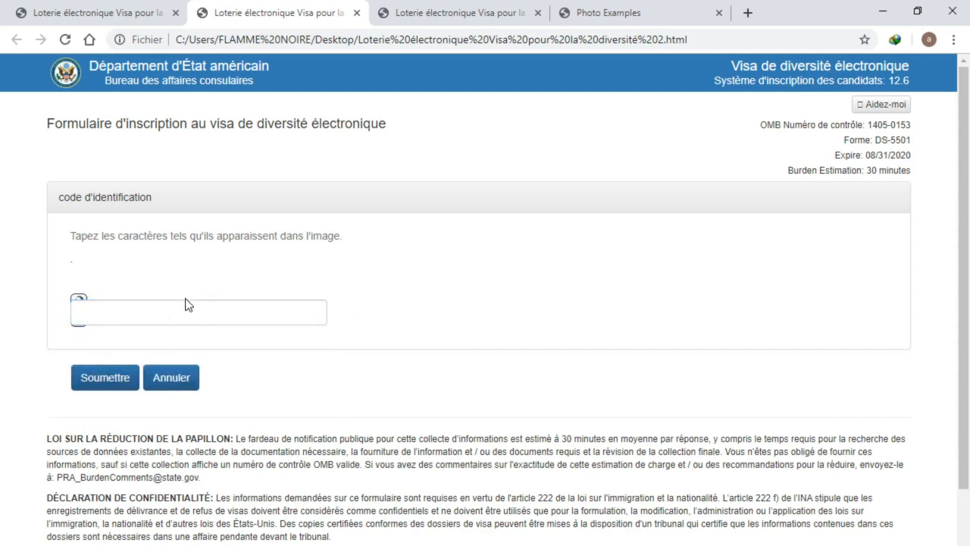
Bring up the Part One participant information form and place the cursor in Nom / Prénom
click(438, 17)
scroll(442, 169, up, 4)
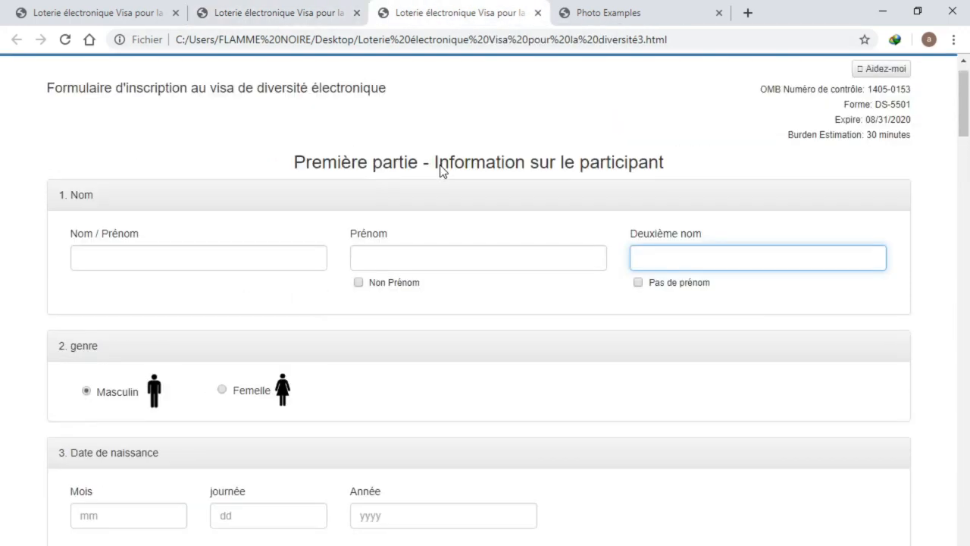
scroll(453, 189, down, 2)
scroll(459, 199, up, 2)
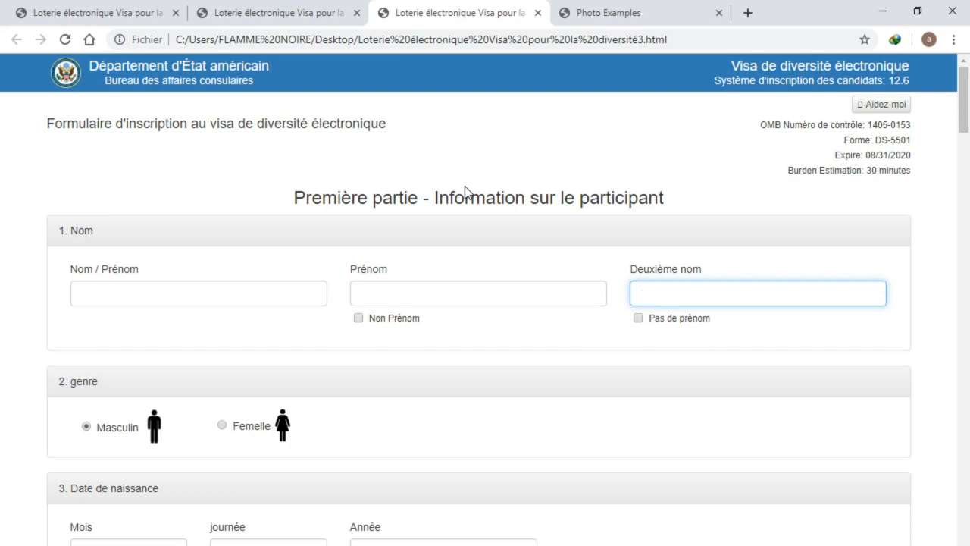
click(142, 301)
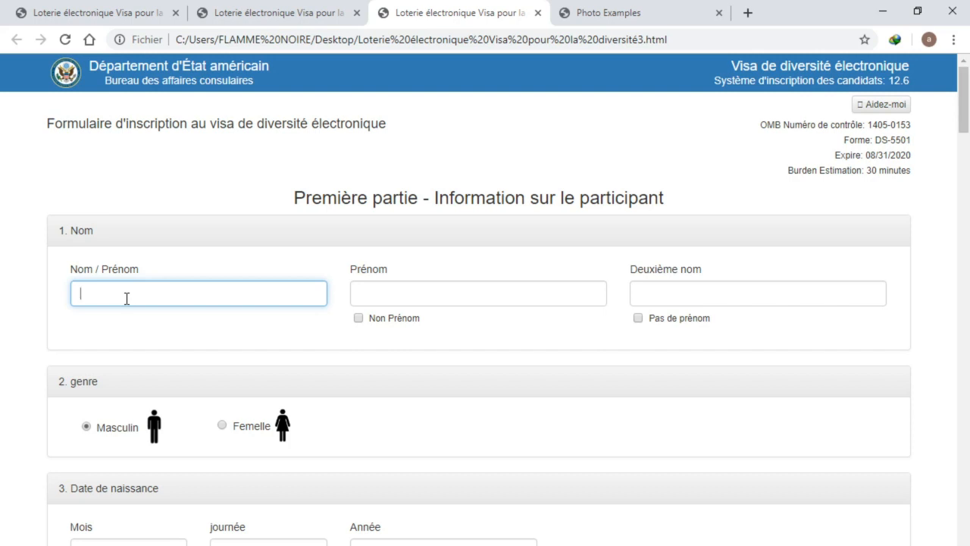
Enter the participant's surname and first name, correcting a mistyped surname
key(BackSpace)
key(BackSpace)
key(BackSpace)
key(BackSpace)
click(366, 291)
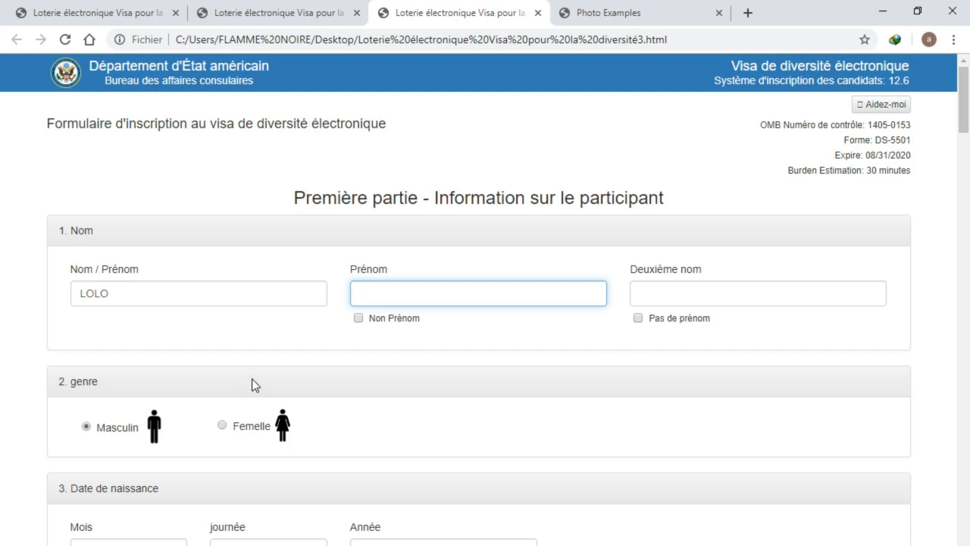
Leave Deuxième nom empty and tick Pas de prénom to declare no middle name
click(673, 297)
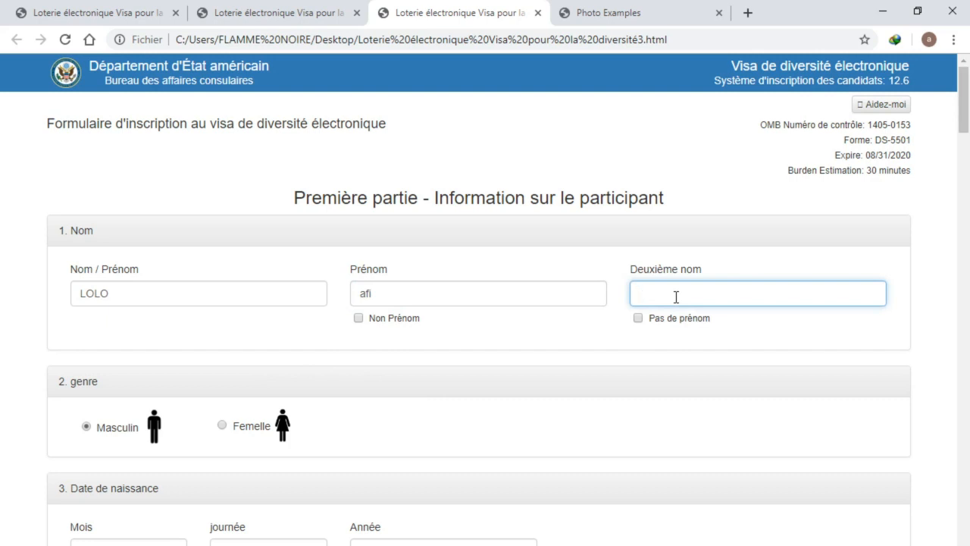
click(638, 318)
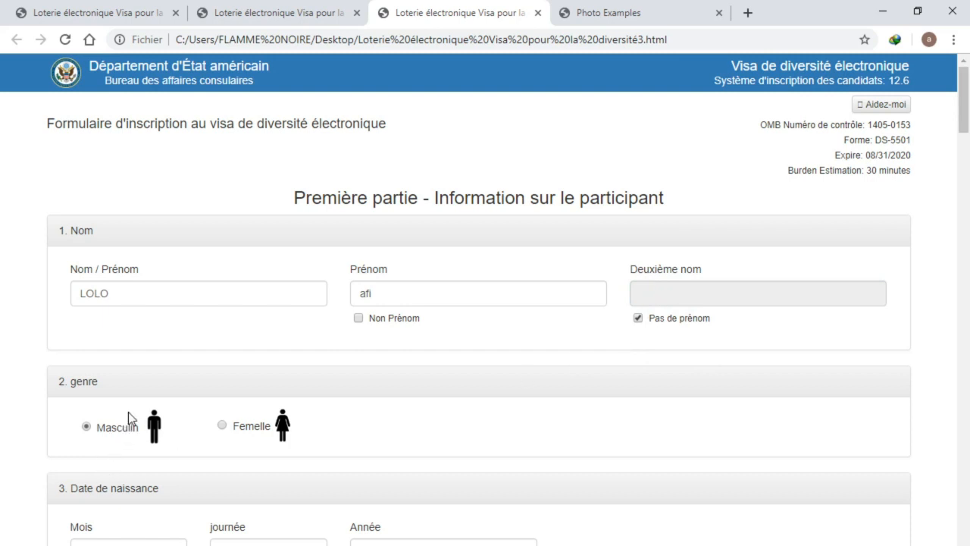
scroll(135, 383, down, 1)
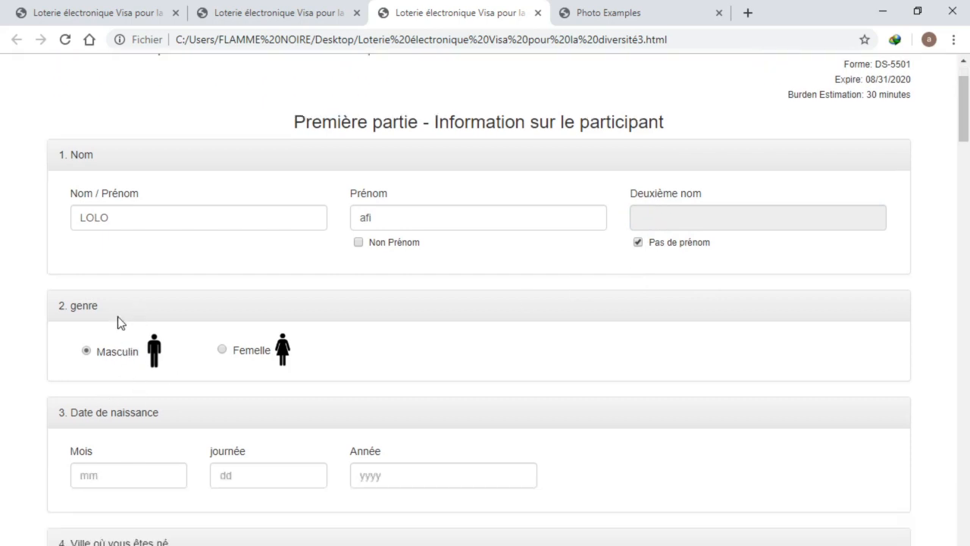
Choose Femelle instead of Masculin in section 2 genre
scroll(118, 316, down, 1)
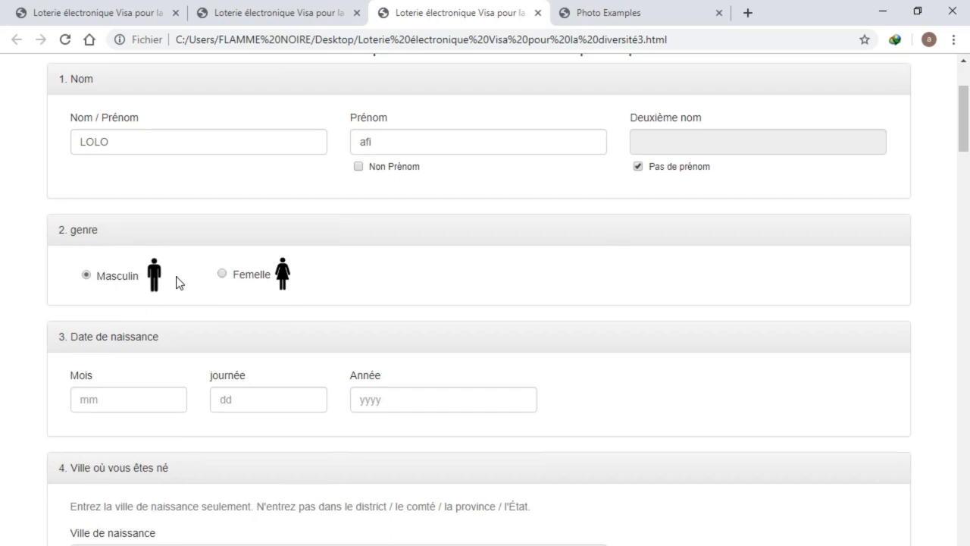
double_click(110, 283)
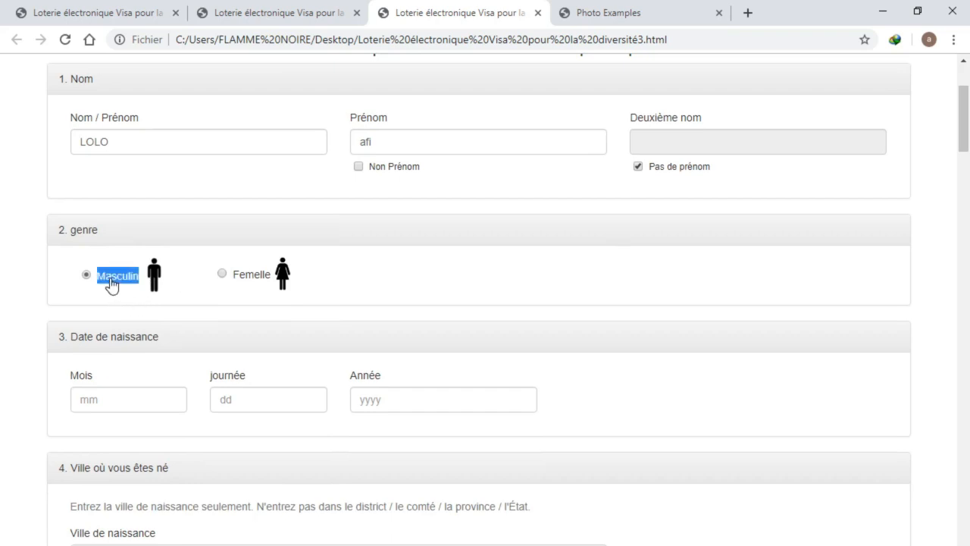
click(215, 305)
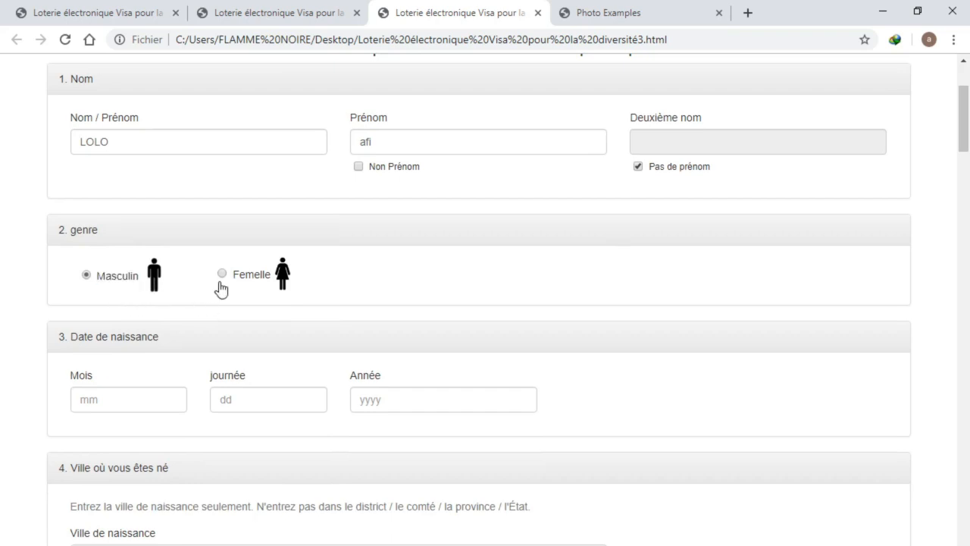
drag(240, 278, 224, 283)
click(387, 284)
scroll(145, 177, up, 1)
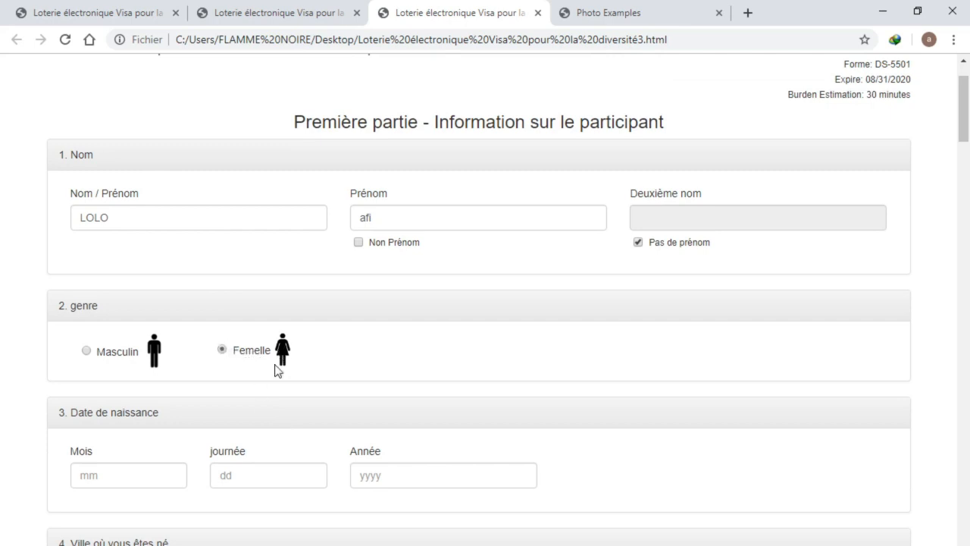
scroll(269, 382, down, 1)
scroll(191, 314, down, 3)
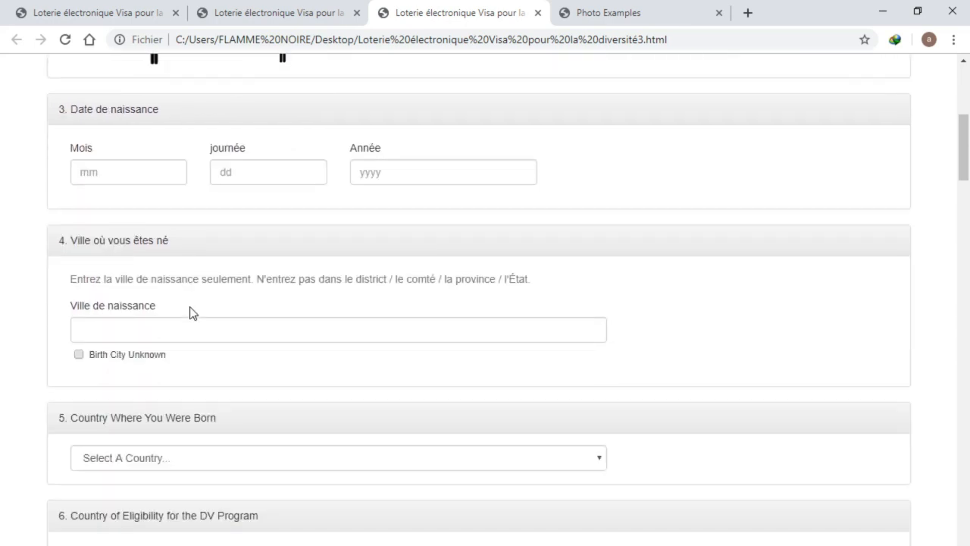
scroll(193, 313, up, 1)
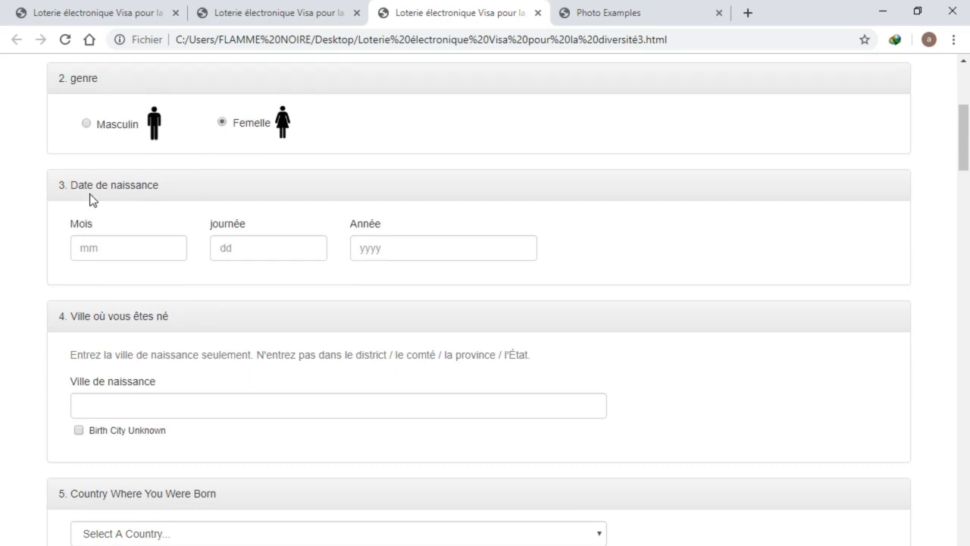
click(122, 247)
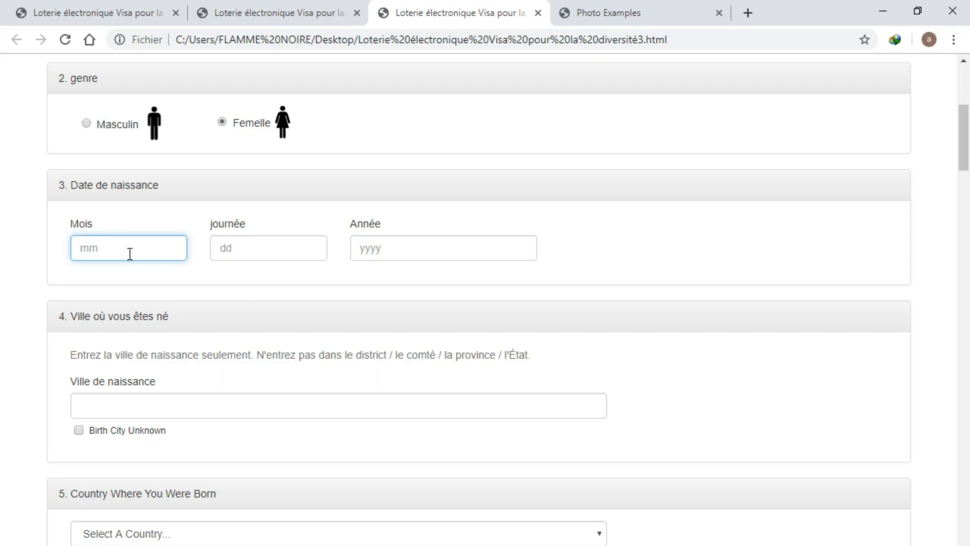
text(02)
click(247, 254)
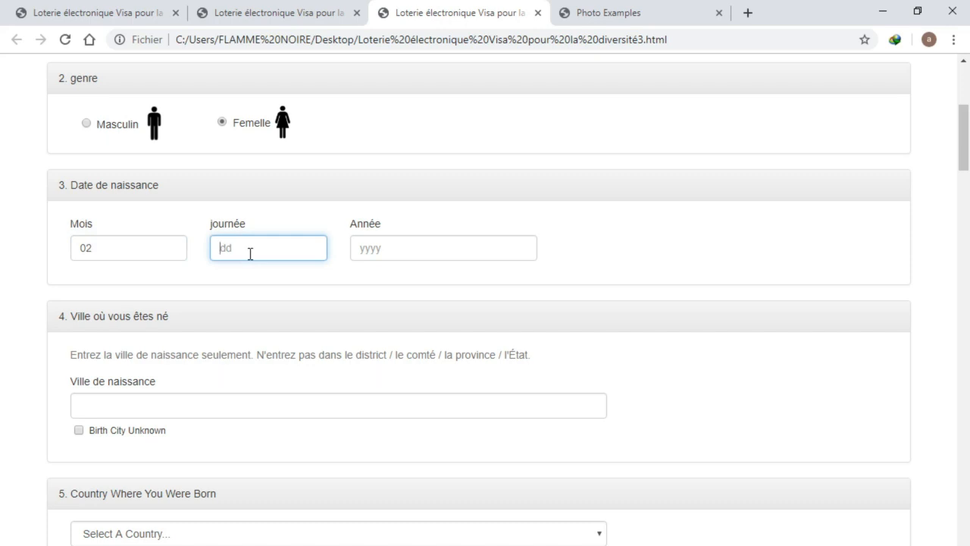
text(05)
click(388, 246)
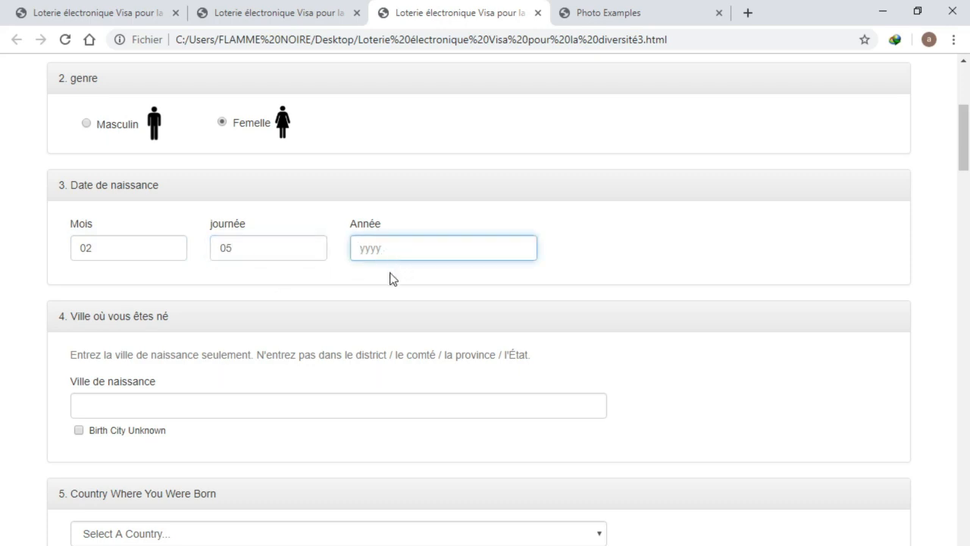
scroll(181, 334, down, 1)
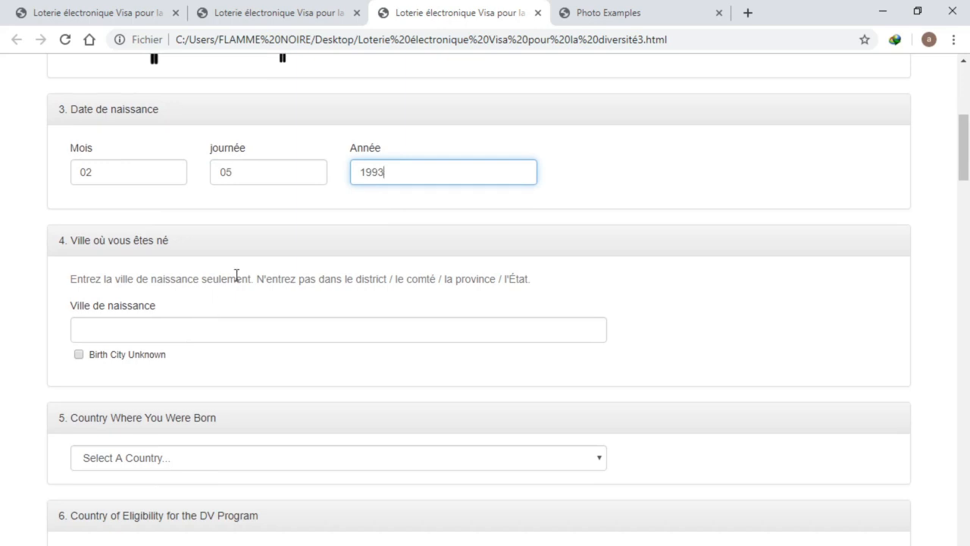
click(215, 330)
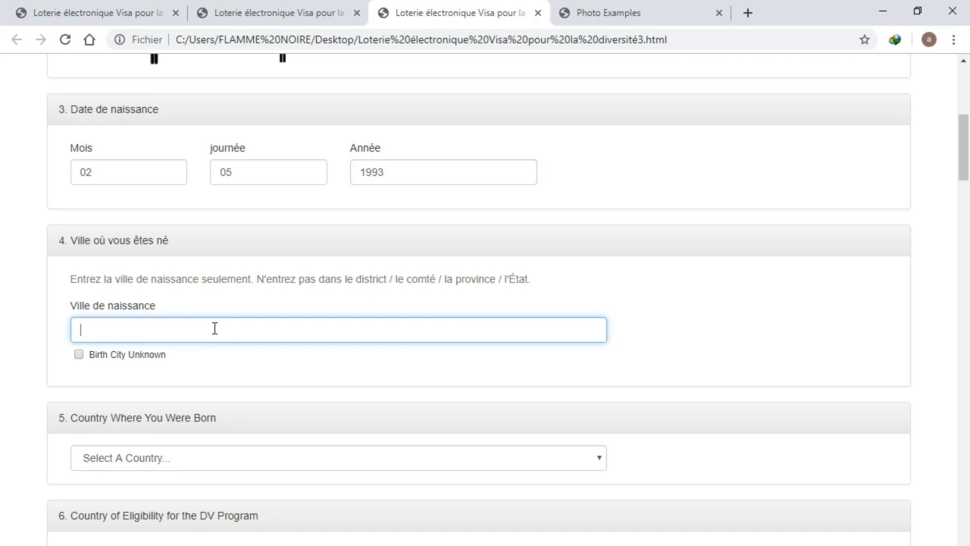
text(Lpmé)
click(78, 355)
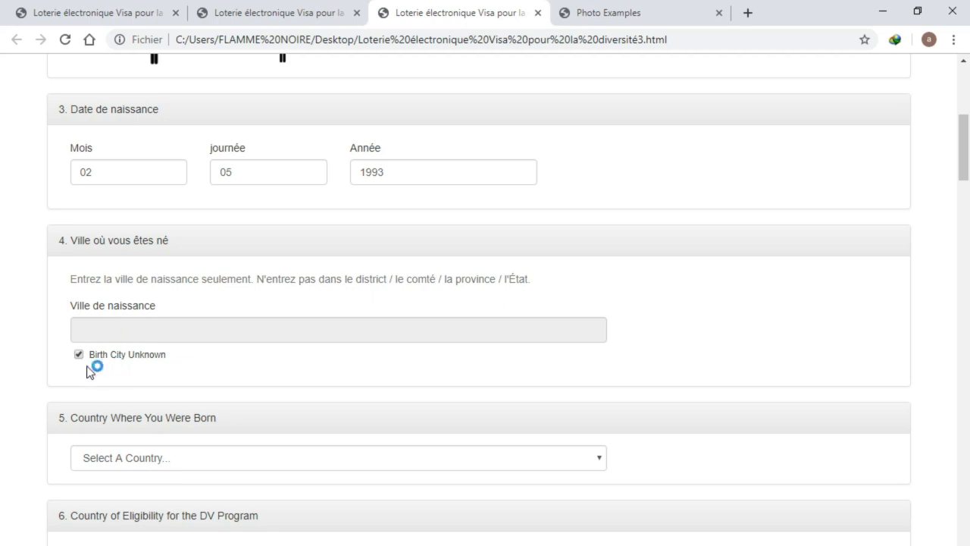
click(79, 361)
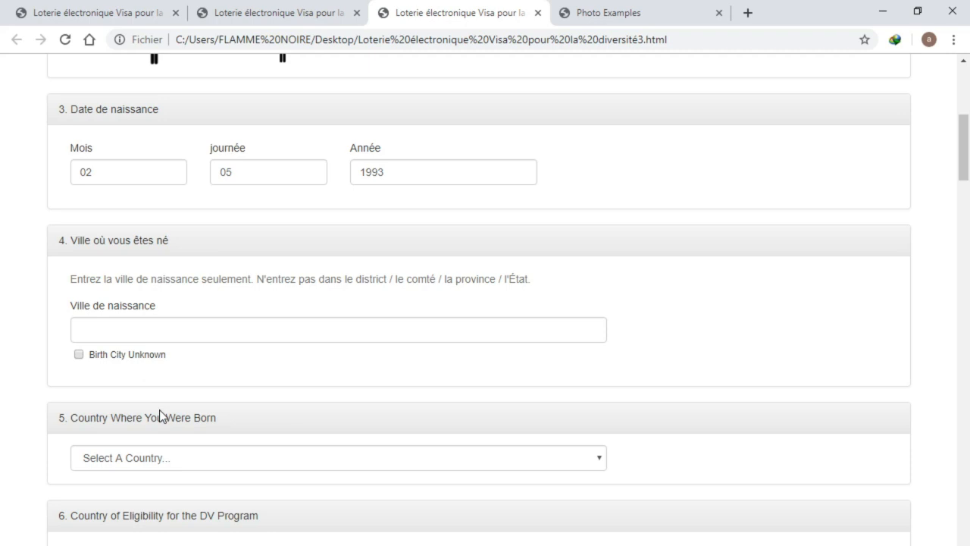
scroll(219, 371, down, 1)
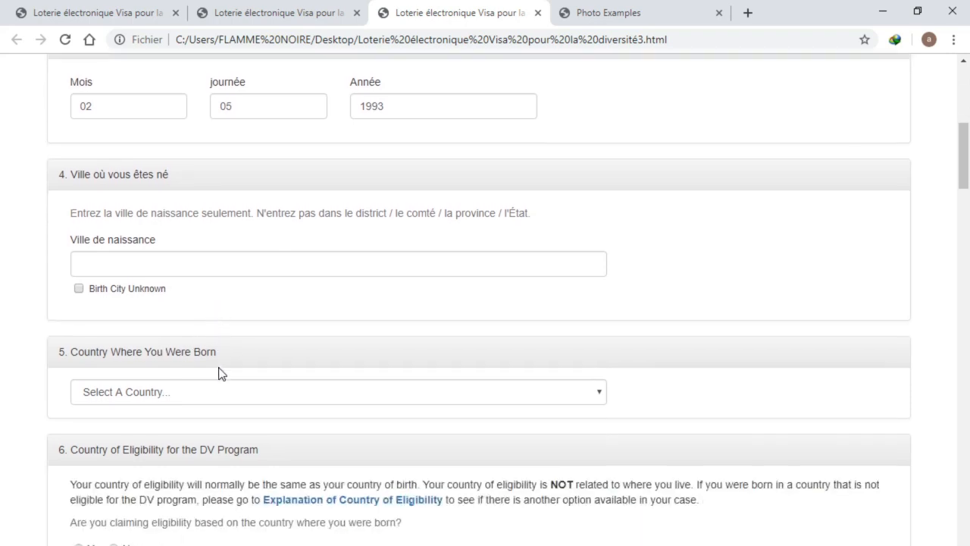
scroll(169, 361, down, 2)
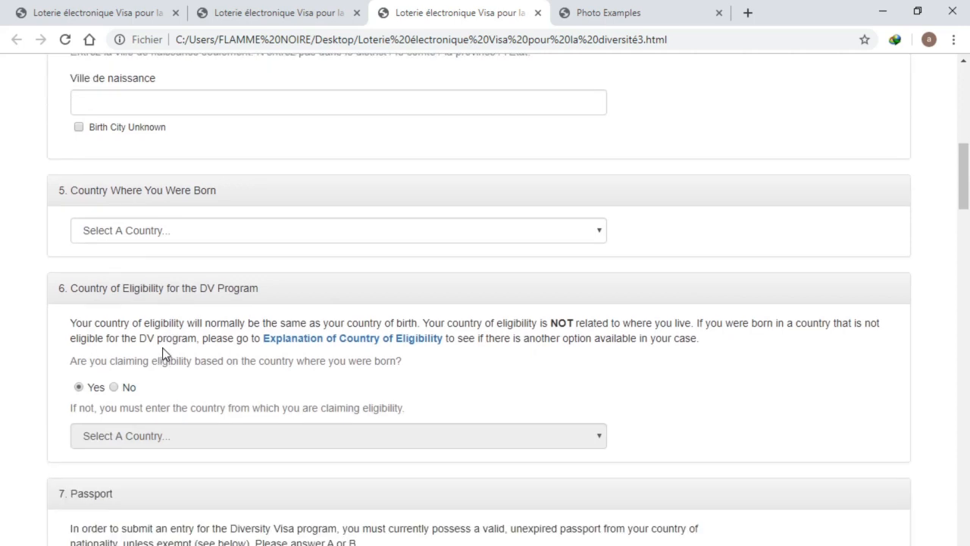
Pick Togo from the Country Where You Were Born dropdown
scroll(162, 346, up, 2)
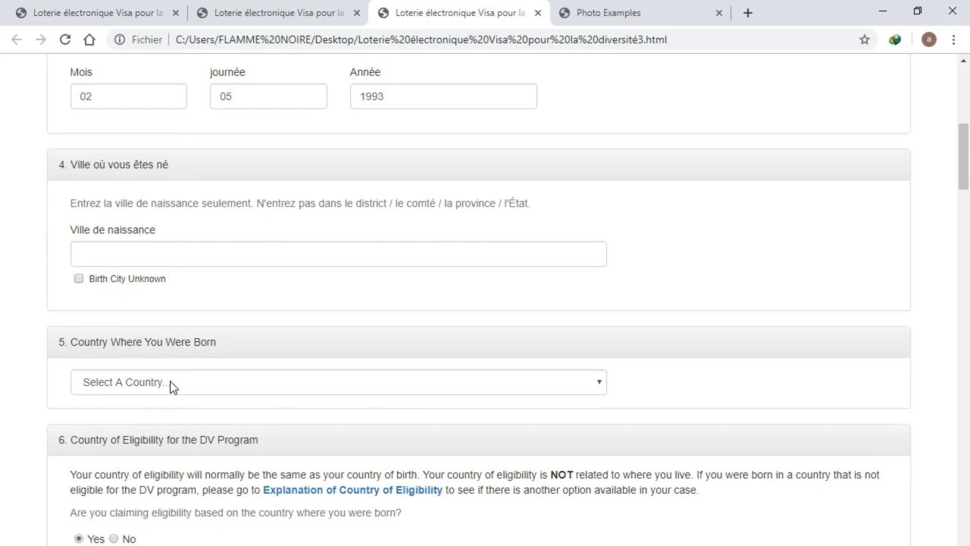
scroll(178, 379, down, 1)
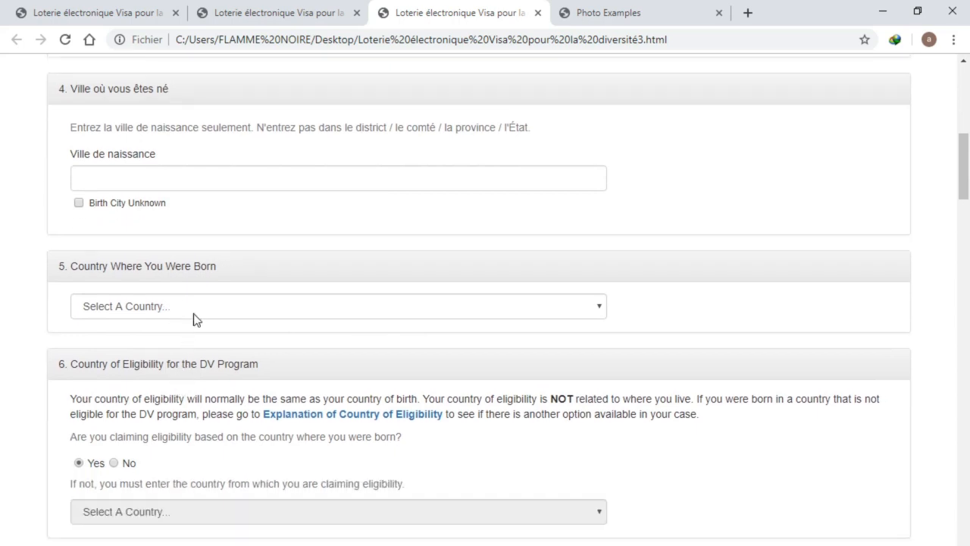
click(194, 318)
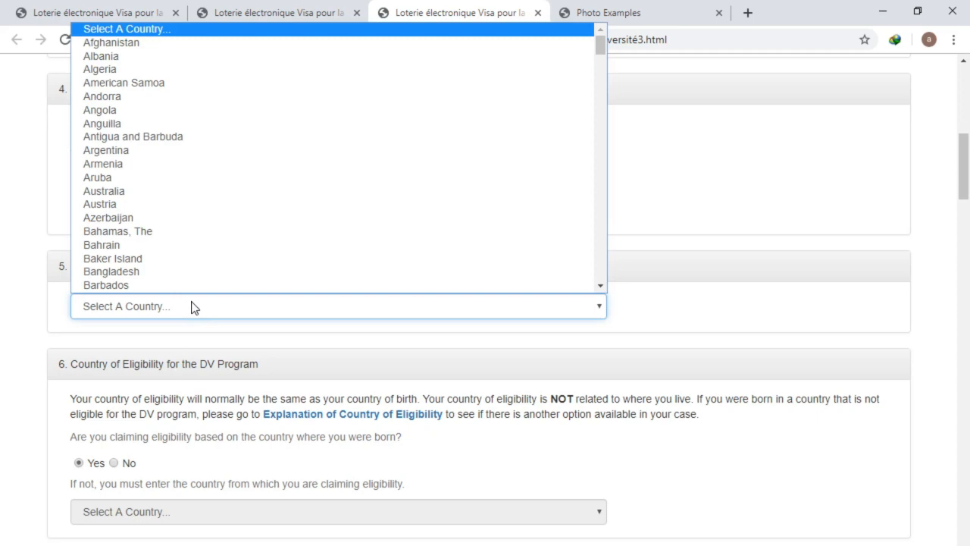
text(to)
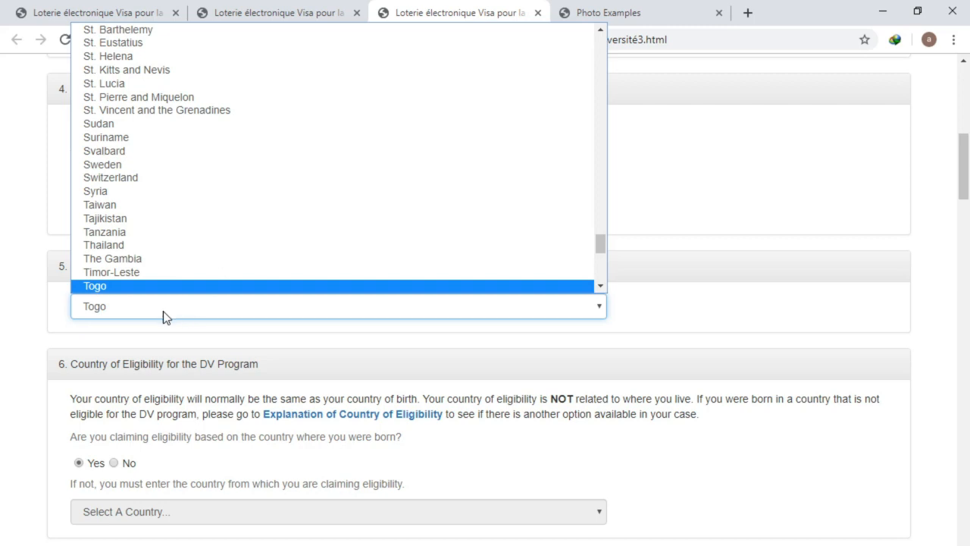
click(163, 313)
scroll(280, 365, down, 1)
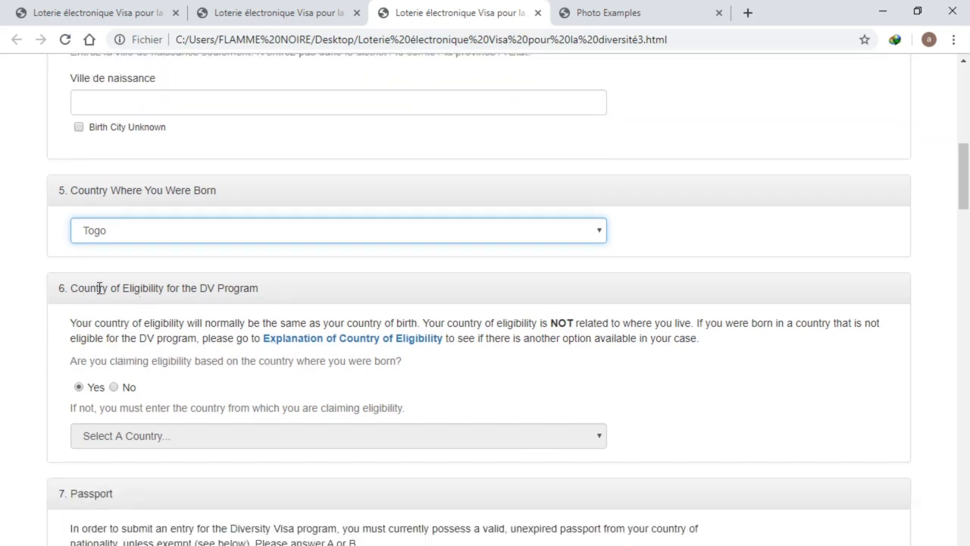
scroll(245, 311, down, 2)
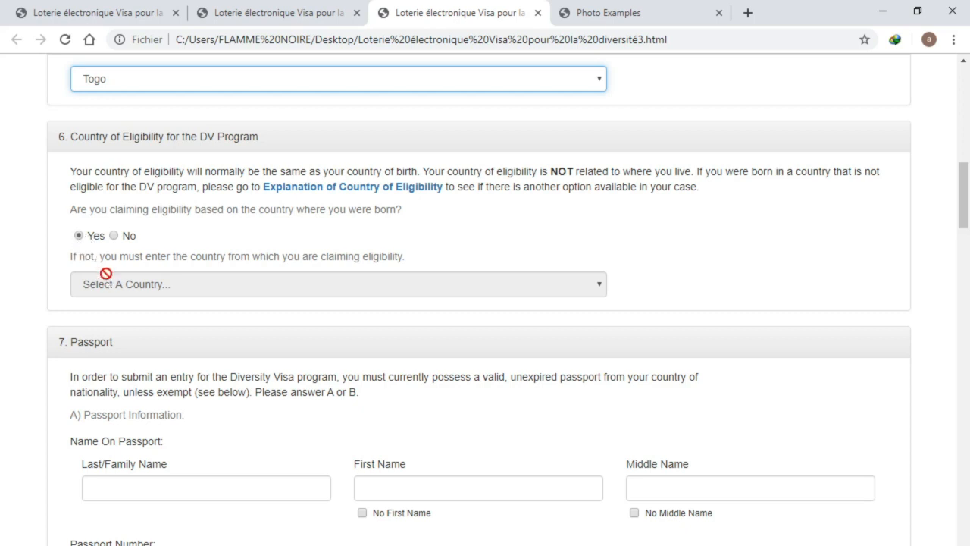
click(116, 236)
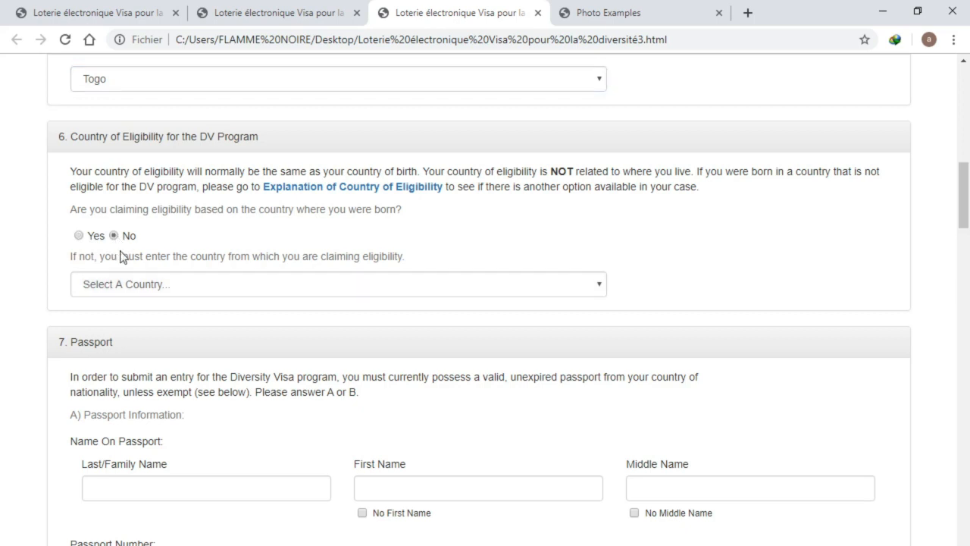
click(134, 284)
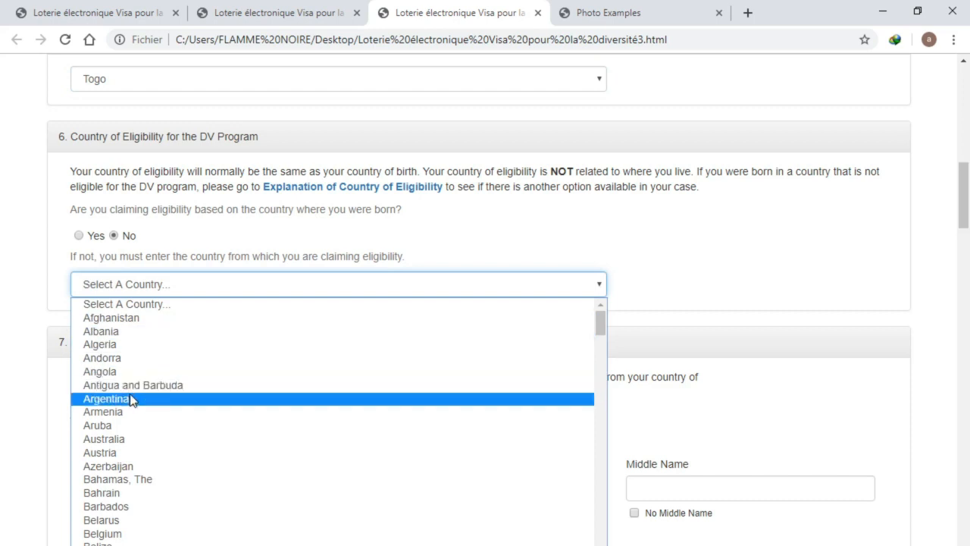
click(332, 237)
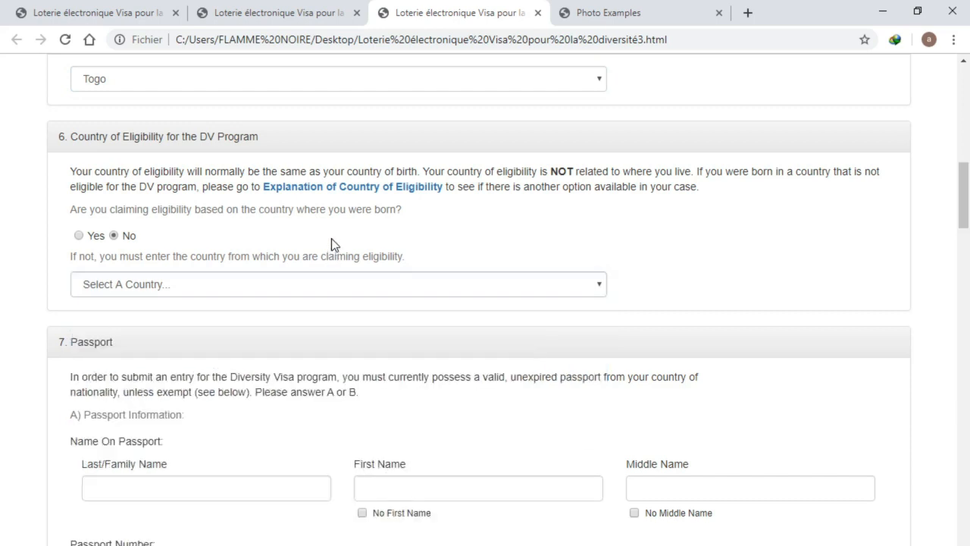
click(79, 236)
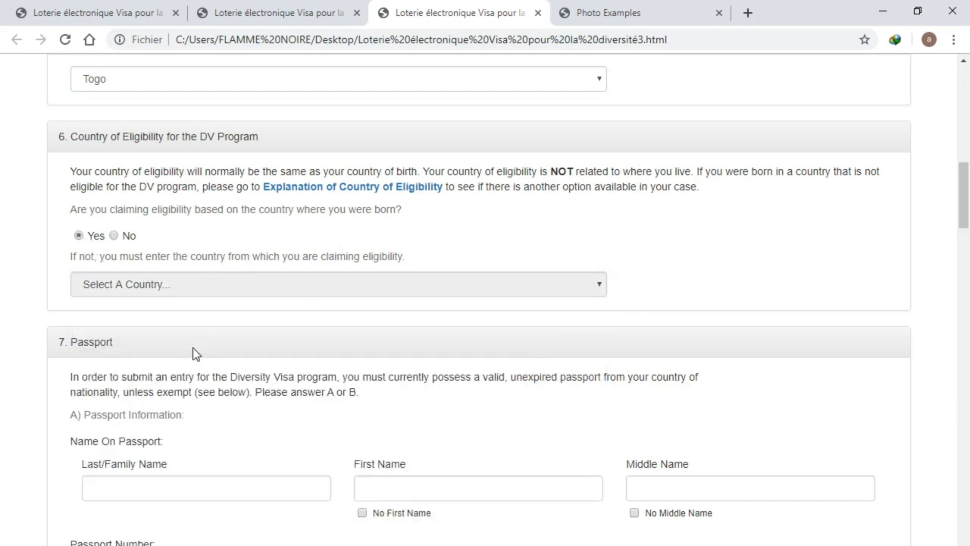
scroll(192, 366, down, 1)
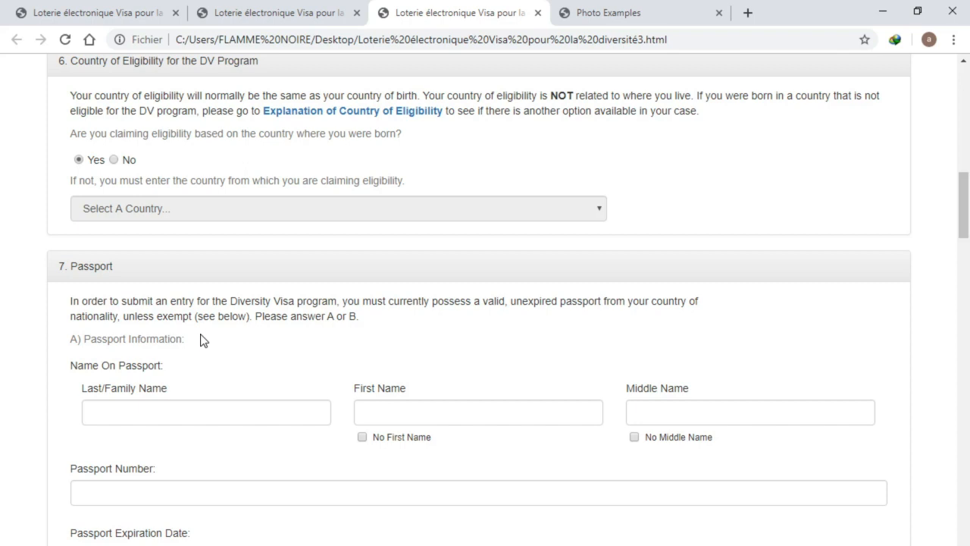
Enter the passport holder's last name and first name under Name On Passport
scroll(208, 331, down, 1)
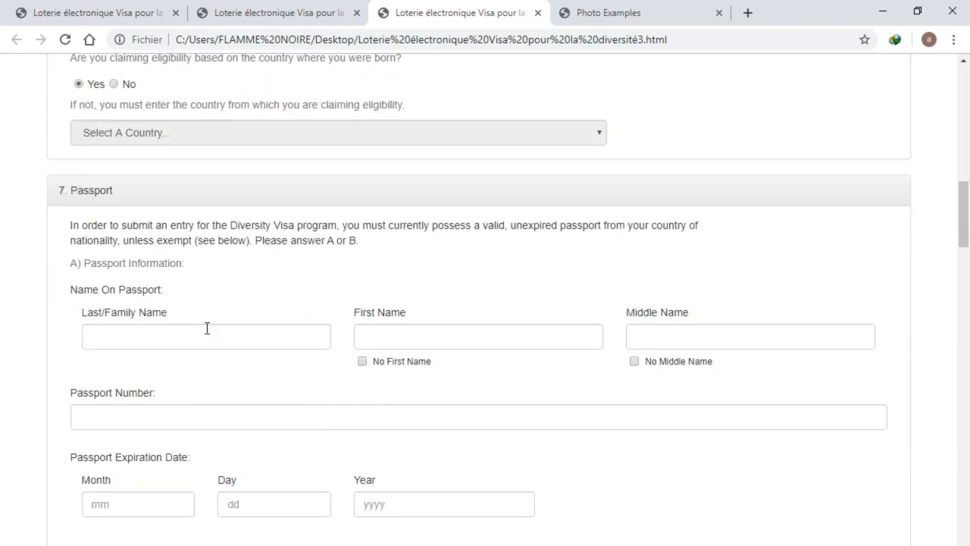
click(207, 335)
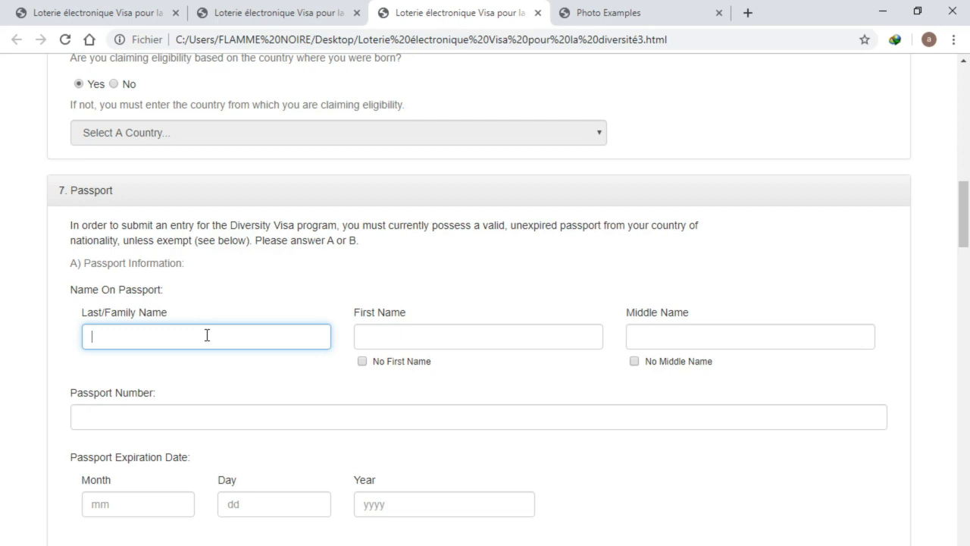
click(375, 341)
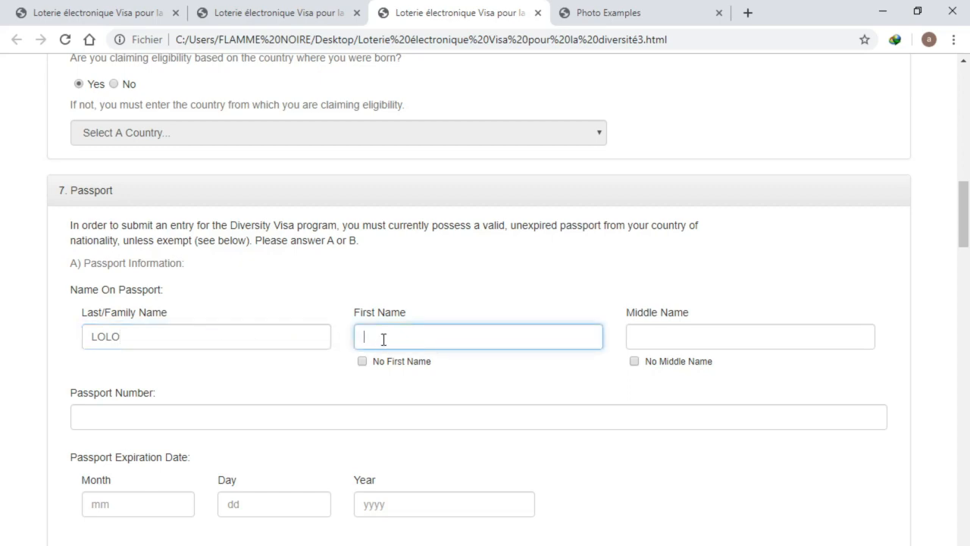
scroll(390, 342, up, 3)
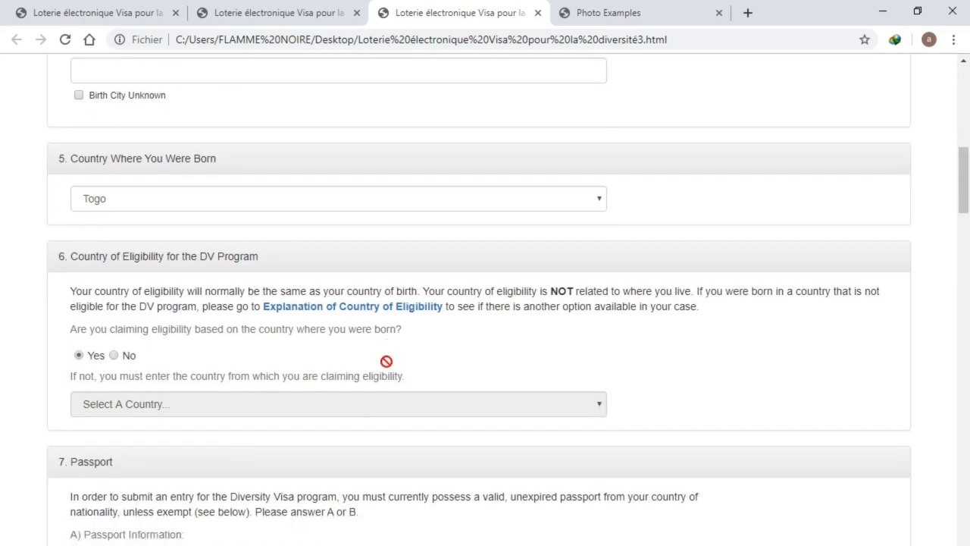
scroll(388, 364, down, 3)
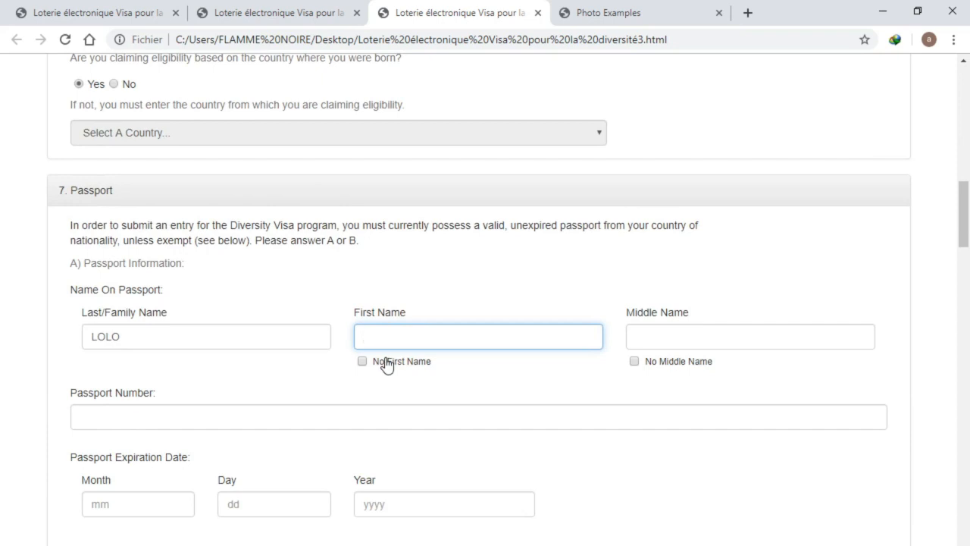
Tick No Middle Name and leave No First Name unticked on the passport name
click(635, 362)
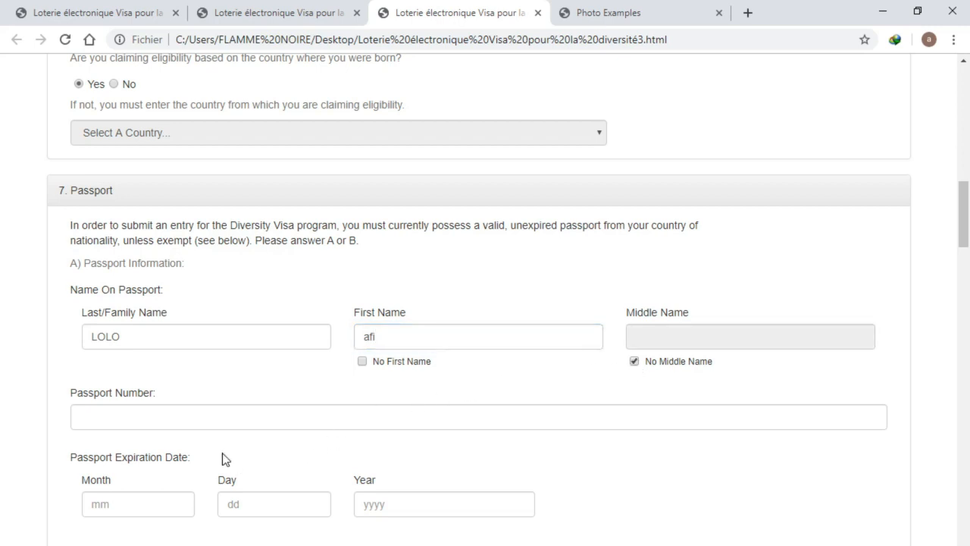
click(216, 417)
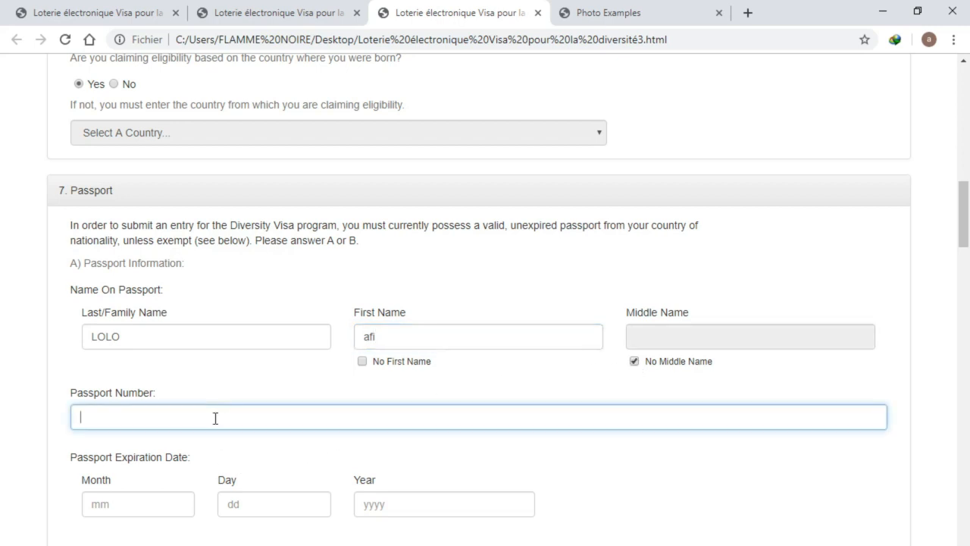
click(362, 361)
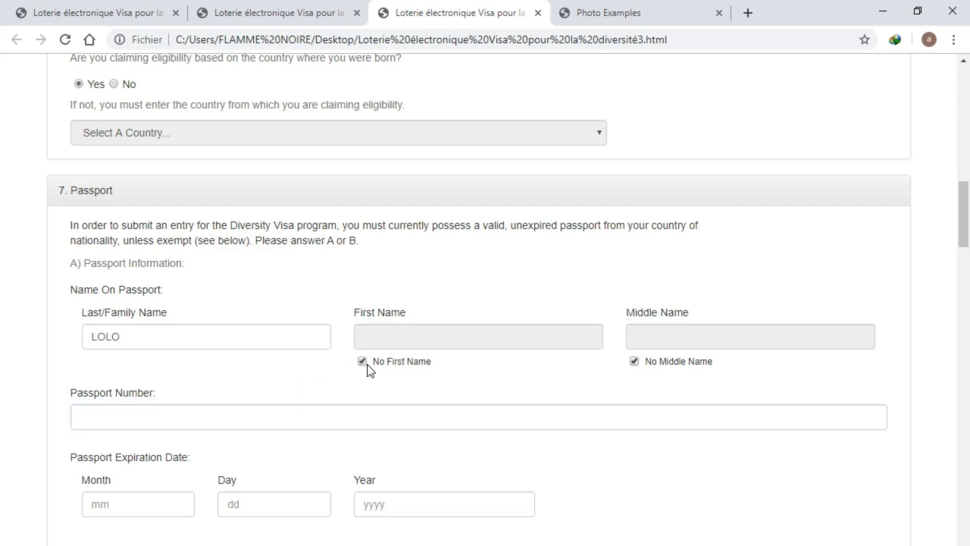
click(364, 362)
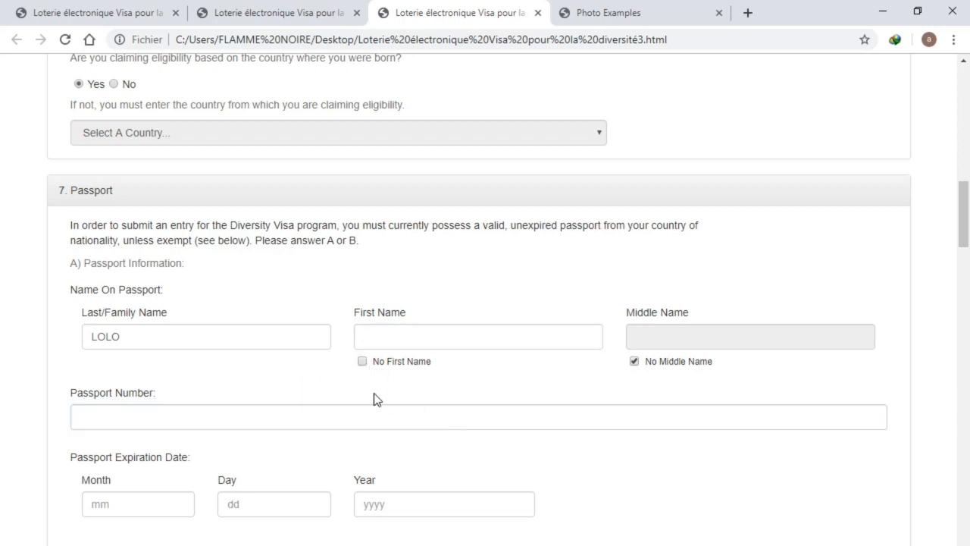
scroll(401, 364, up, 15)
scroll(403, 358, down, 4)
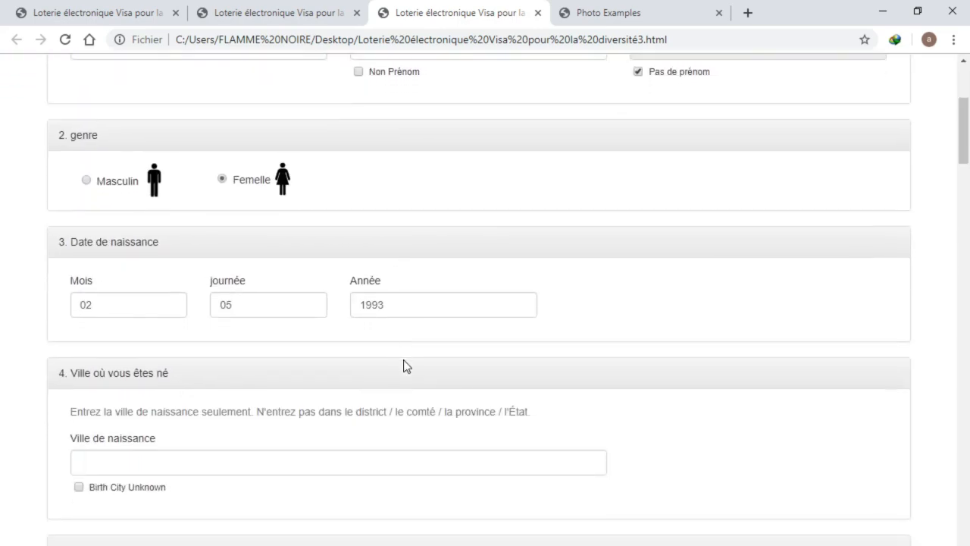
scroll(403, 366, down, 10)
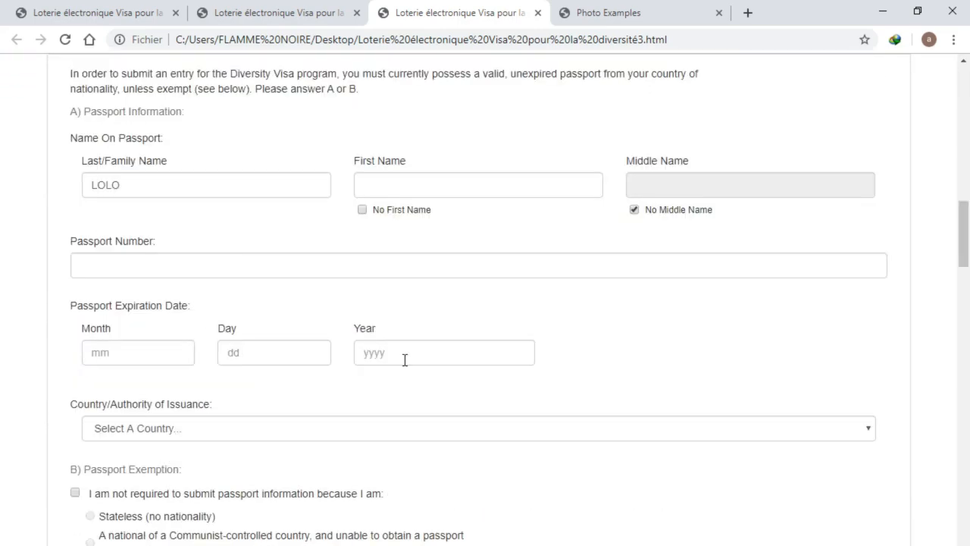
Enter the passport number and an expiration date of 03 / 09 / 2035
click(278, 261)
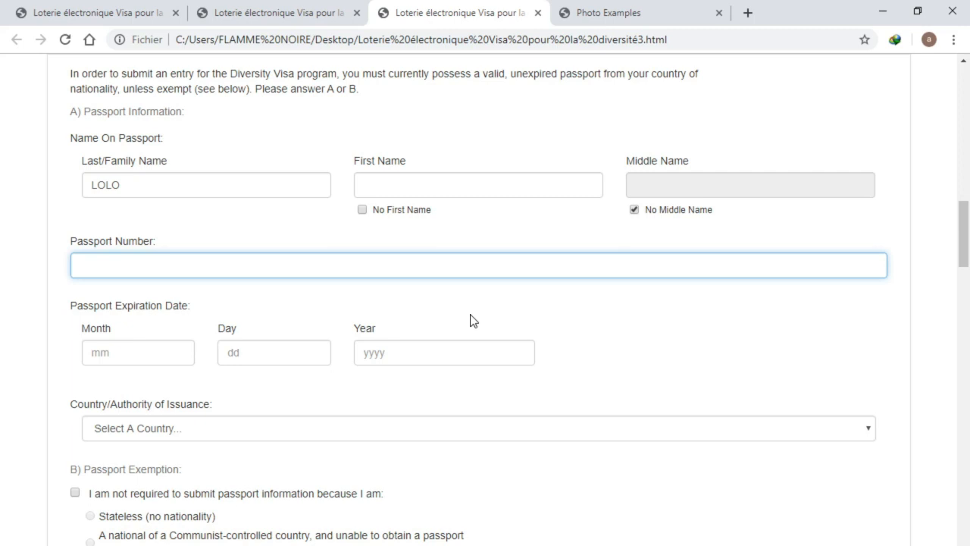
click(173, 357)
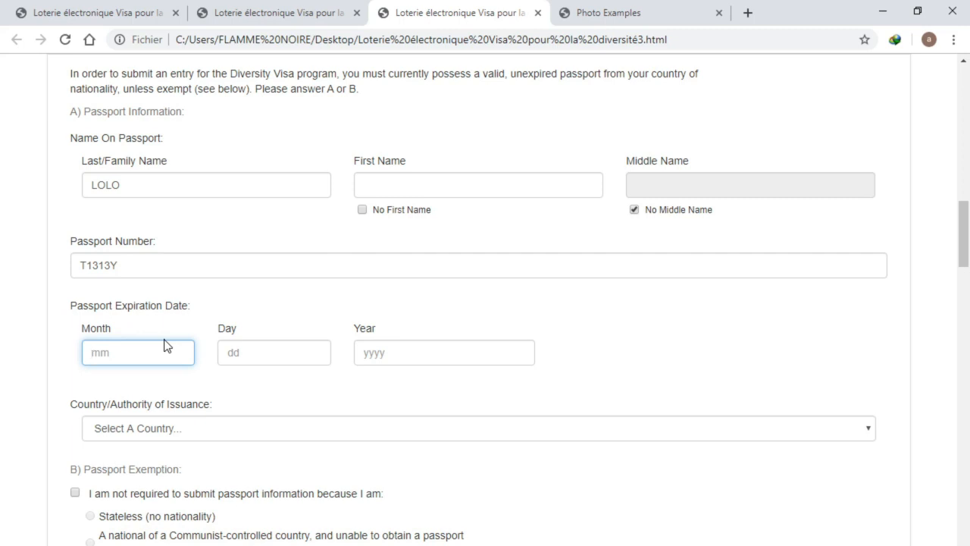
text(03)
click(265, 348)
text(09)
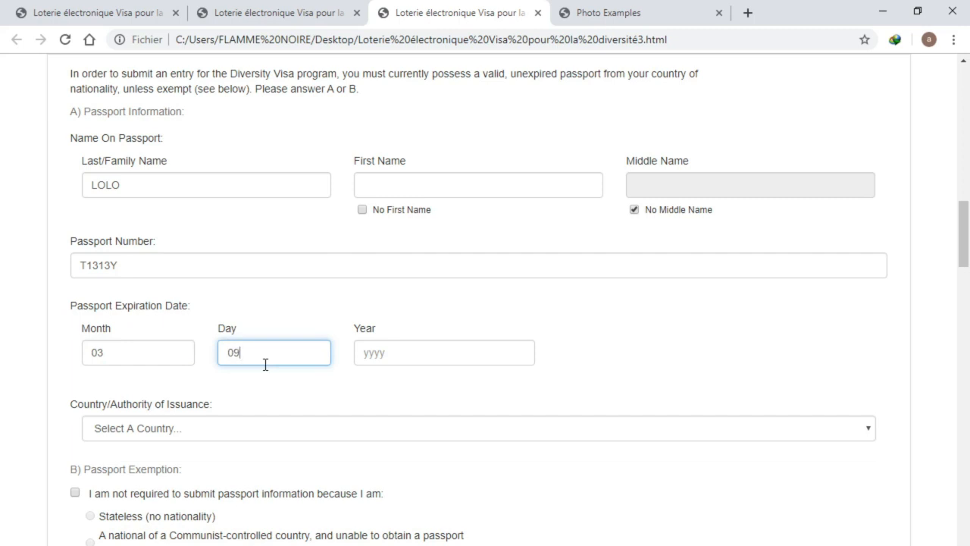
click(382, 354)
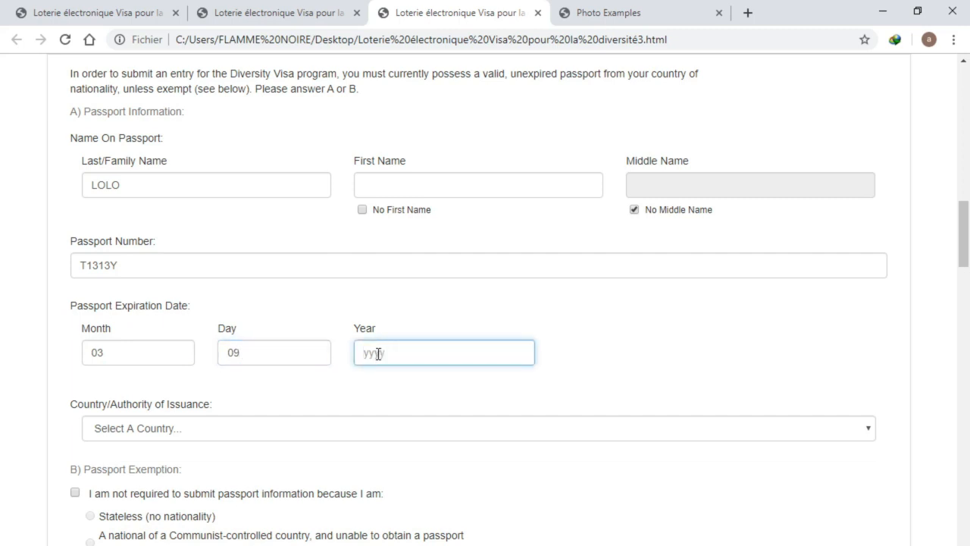
click(311, 354)
click(418, 348)
text(2035)
click(272, 428)
click(272, 428)
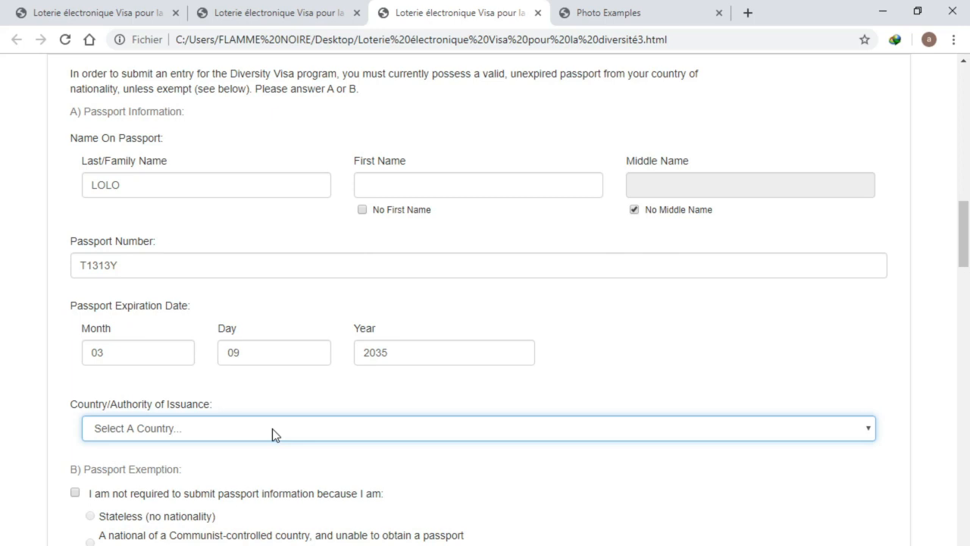
Pick Togo from the Country/Authority of Issuance dropdown
click(272, 428)
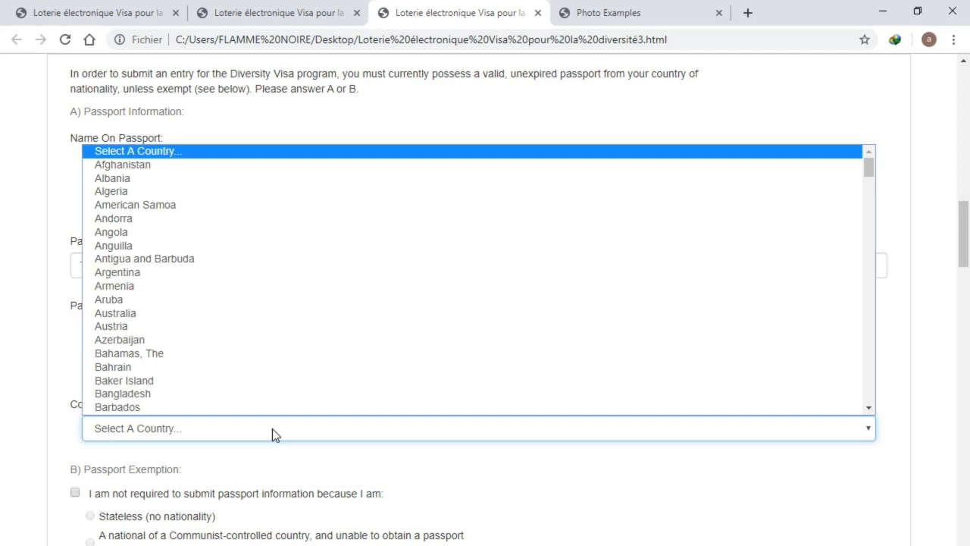
text(to)
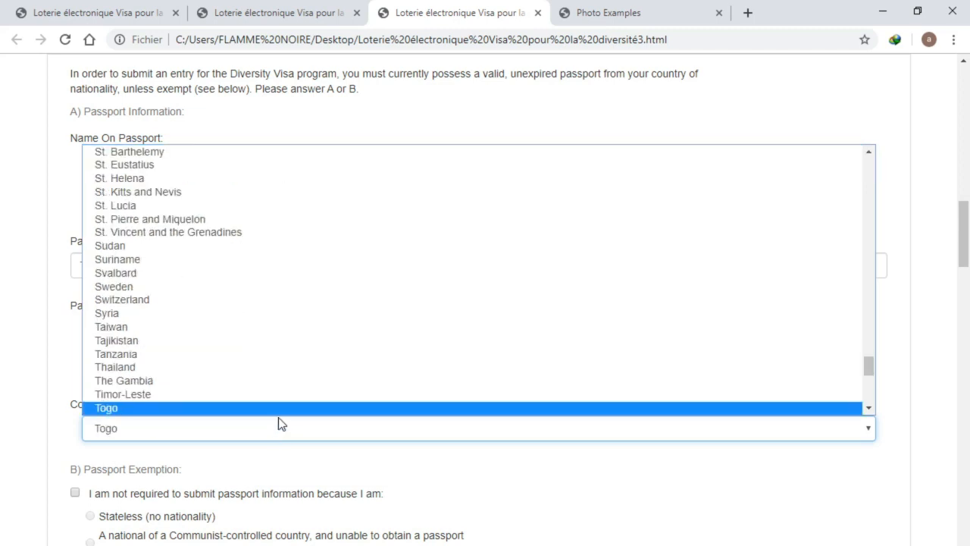
click(294, 399)
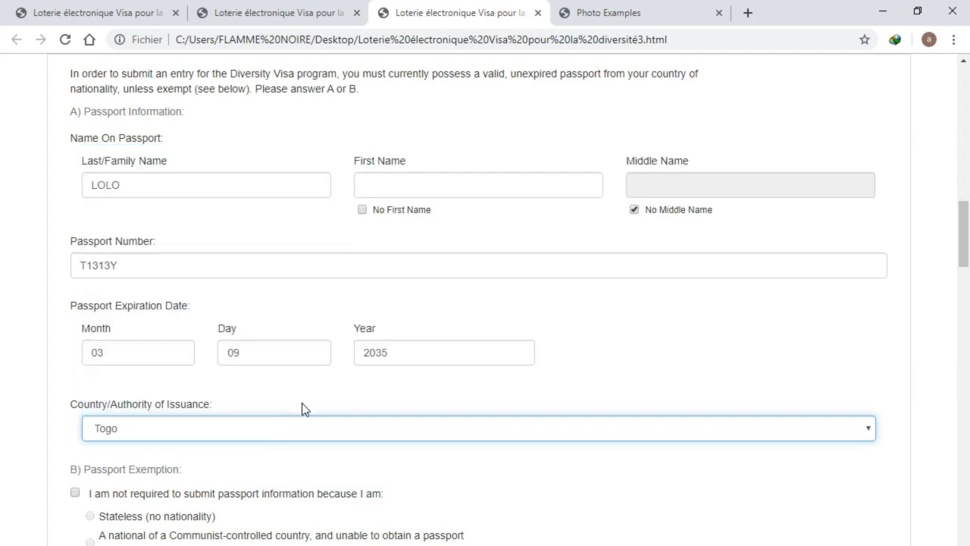
scroll(312, 450, down, 2)
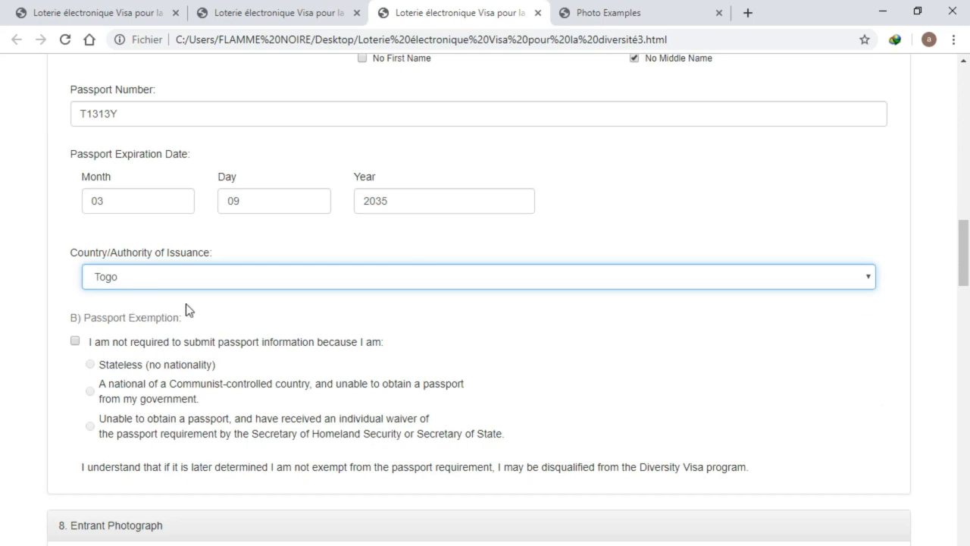
scroll(207, 297, up, 1)
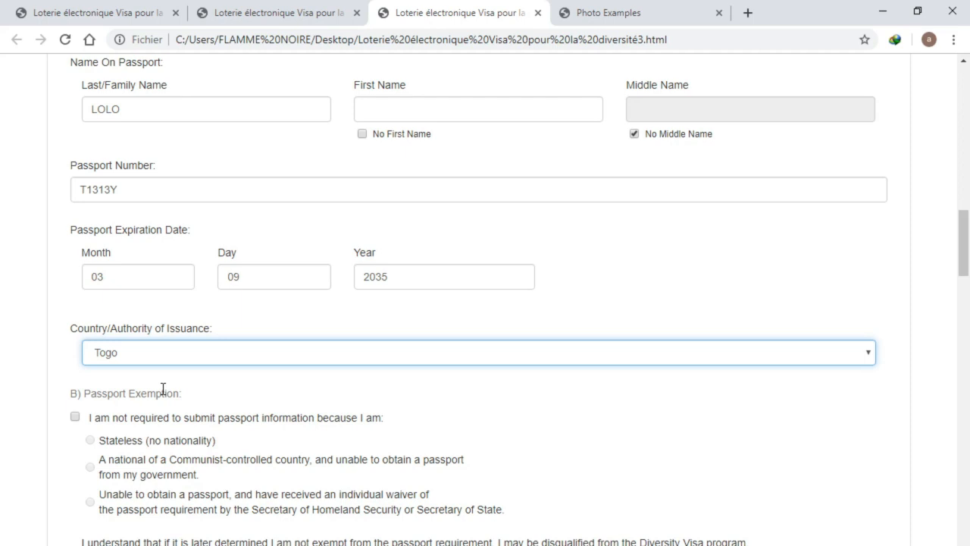
Tick 'I am not required to submit passport information' under B) Passport Exemption
click(75, 416)
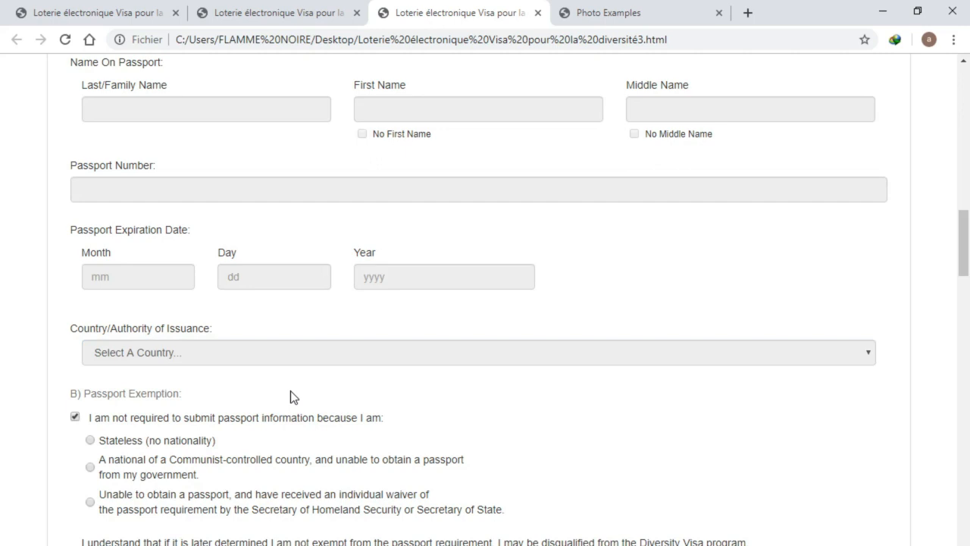
scroll(291, 396, down, 1)
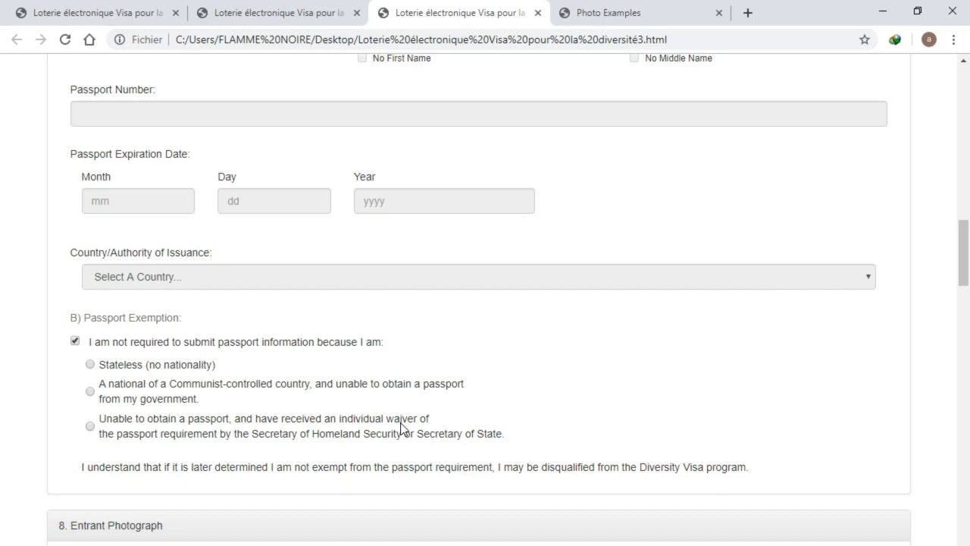
Choose 'Stateless (no nationality)' as the reason for the passport exemption
click(90, 364)
scroll(208, 369, down, 3)
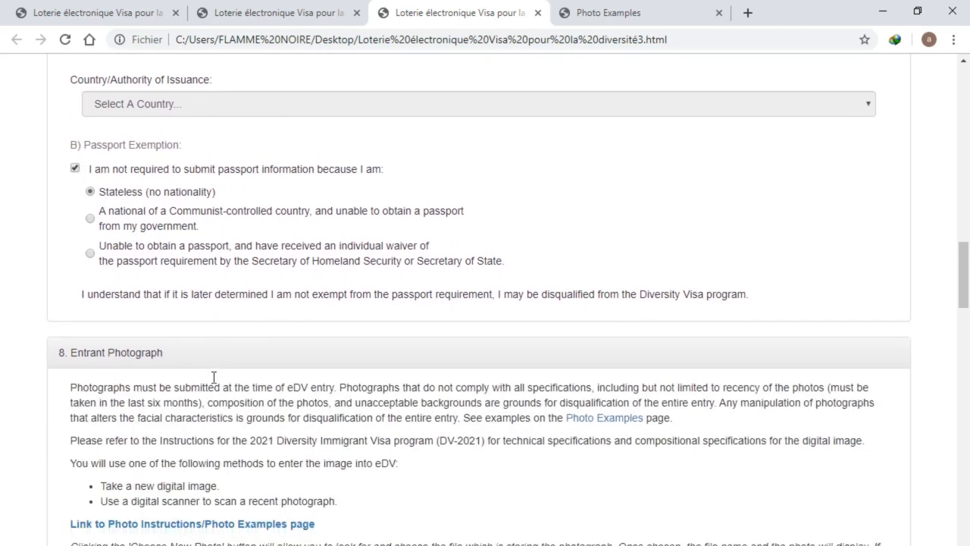
scroll(225, 369, up, 1)
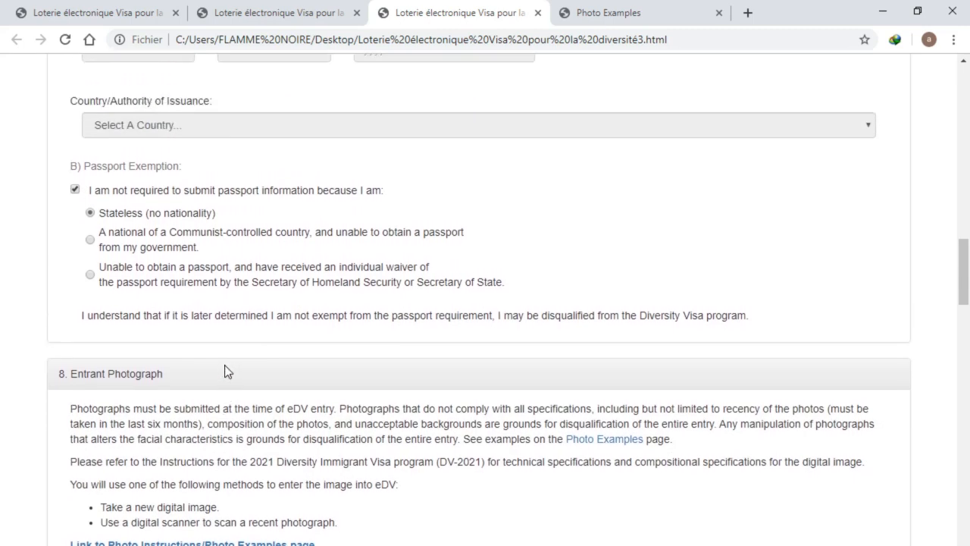
scroll(228, 366, down, 2)
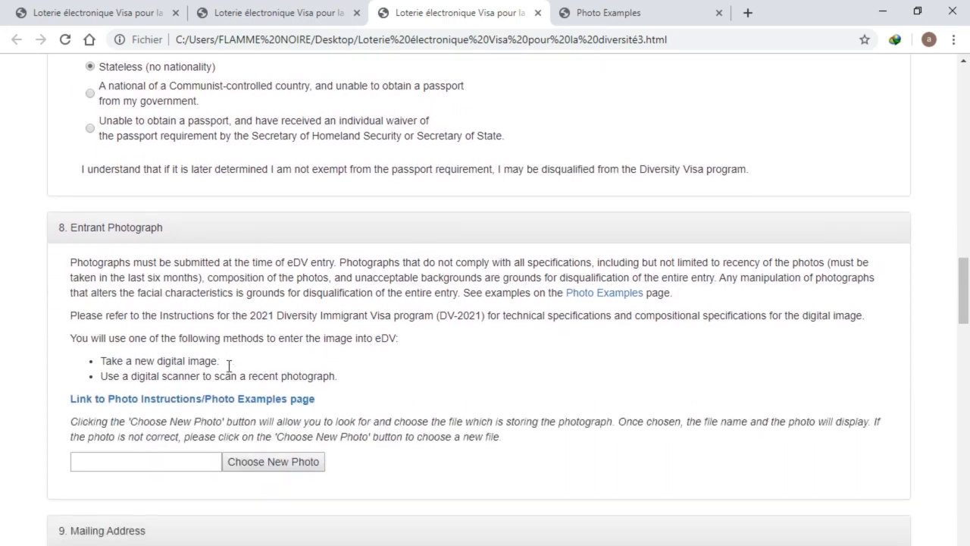
scroll(229, 367, up, 2)
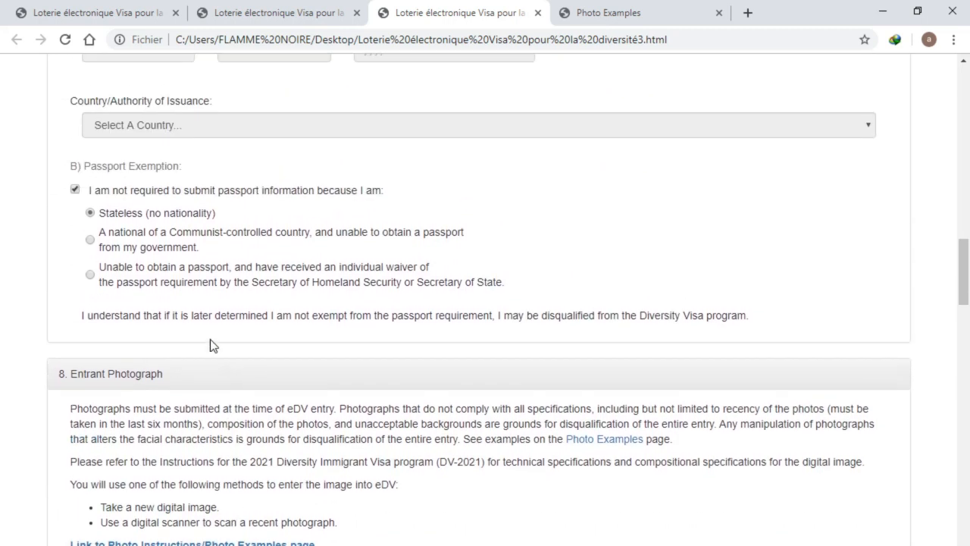
scroll(149, 207, up, 1)
scroll(150, 207, up, 1)
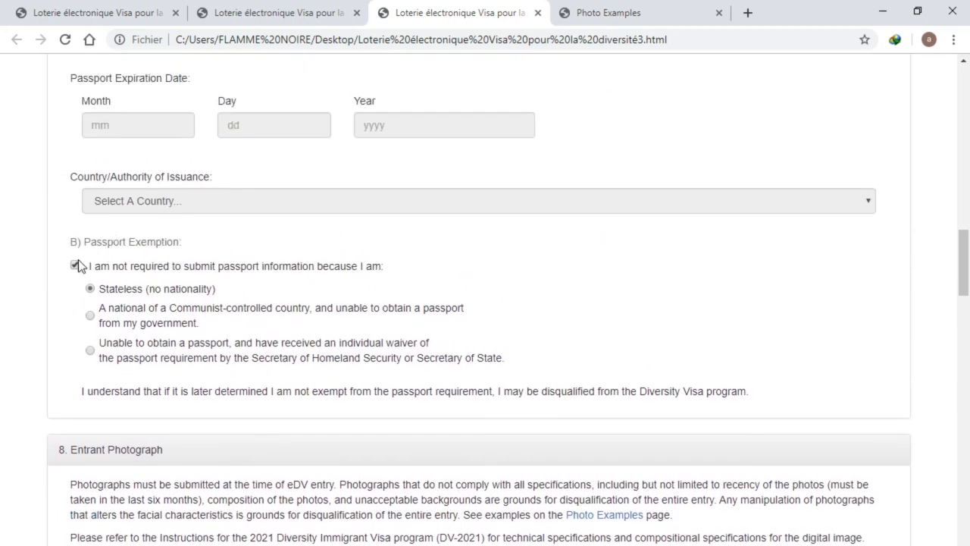
click(78, 267)
click(78, 267)
scroll(147, 294, down, 4)
scroll(144, 302, down, 1)
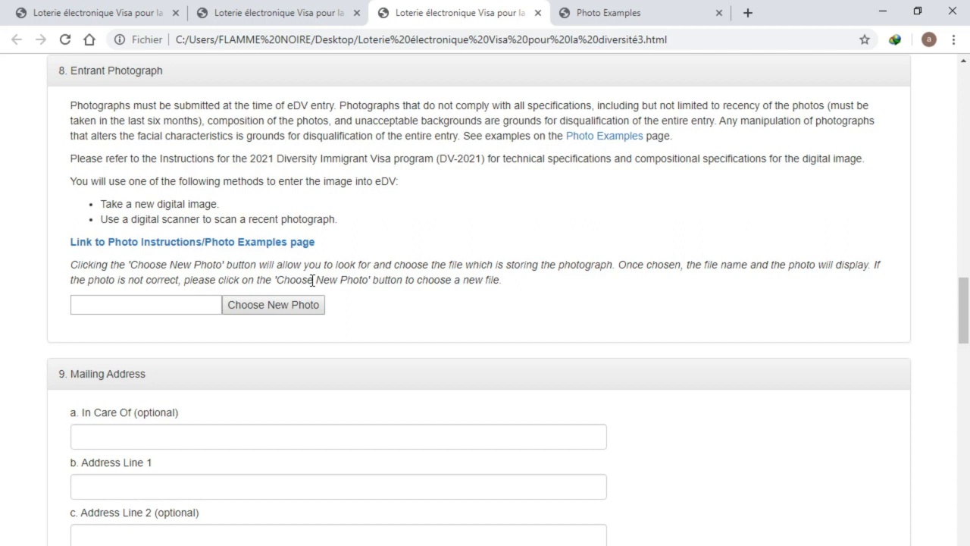
Go to the Photo Examples tab and review the Shadows and Lighting sample photos
click(597, 9)
scroll(491, 334, down, 3)
scroll(485, 335, down, 1)
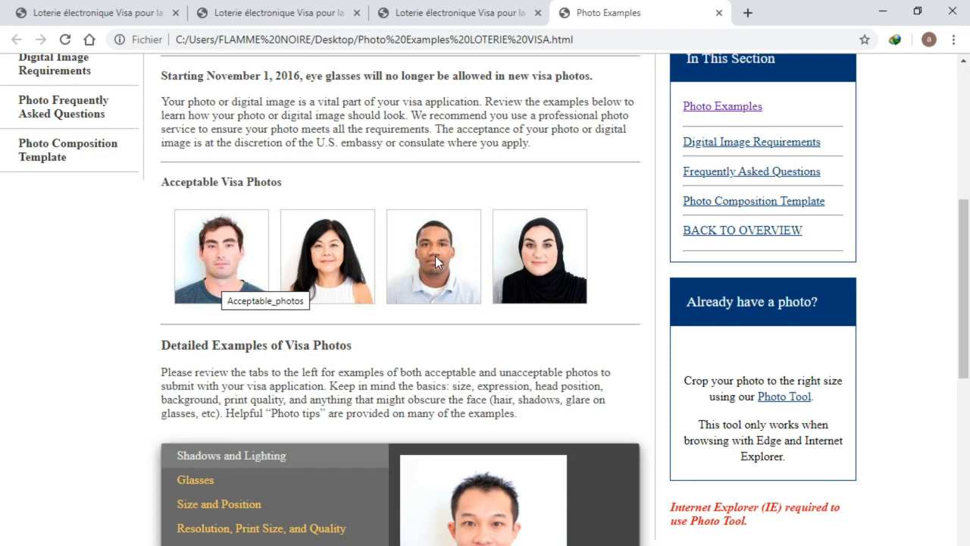
scroll(434, 255, down, 5)
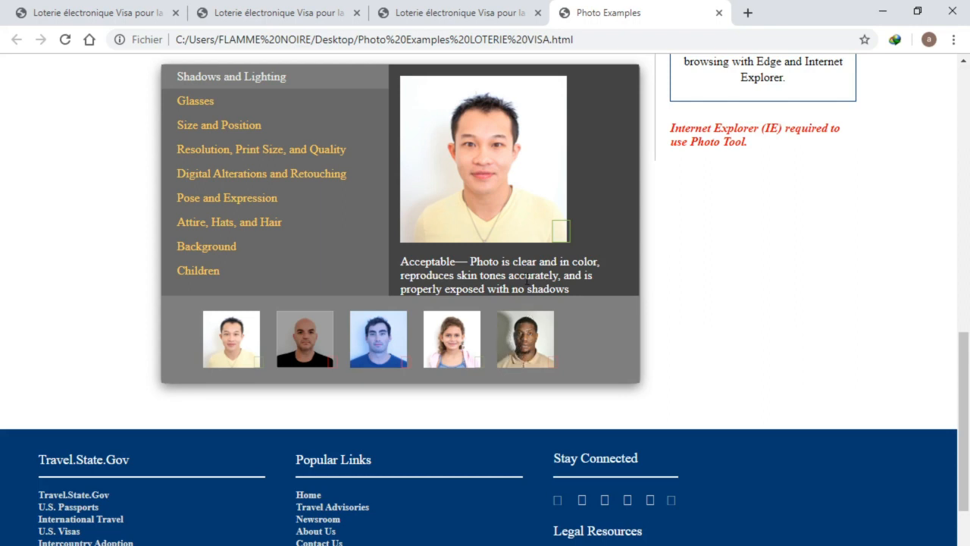
scroll(528, 290, up, 2)
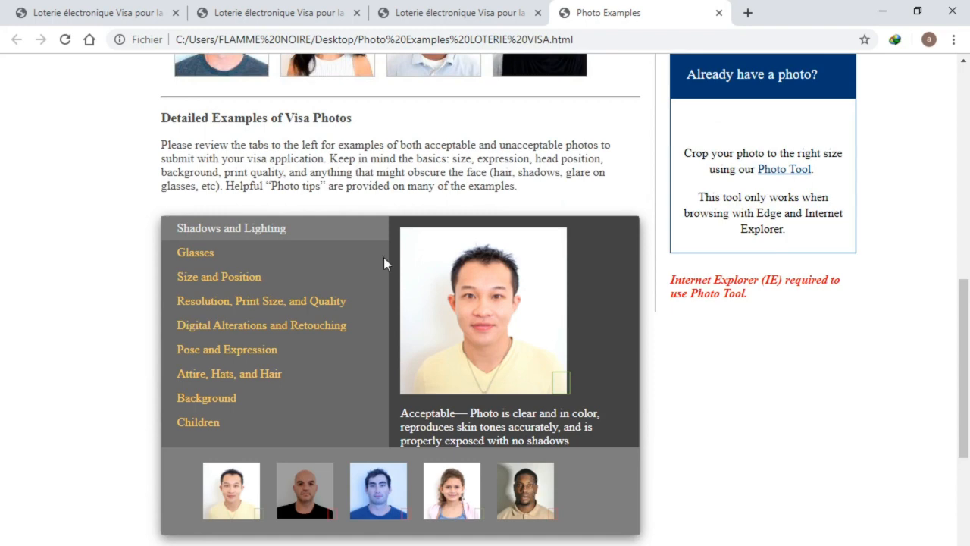
Back on the entry form, visit the photograph upload and the Address Line 1 and 2 fields
click(413, 15)
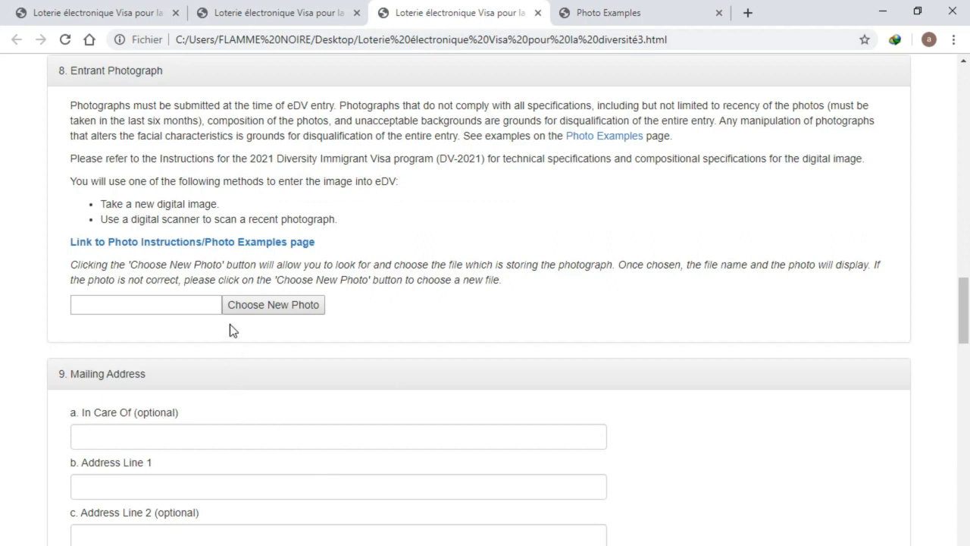
click(248, 307)
scroll(181, 410, down, 1)
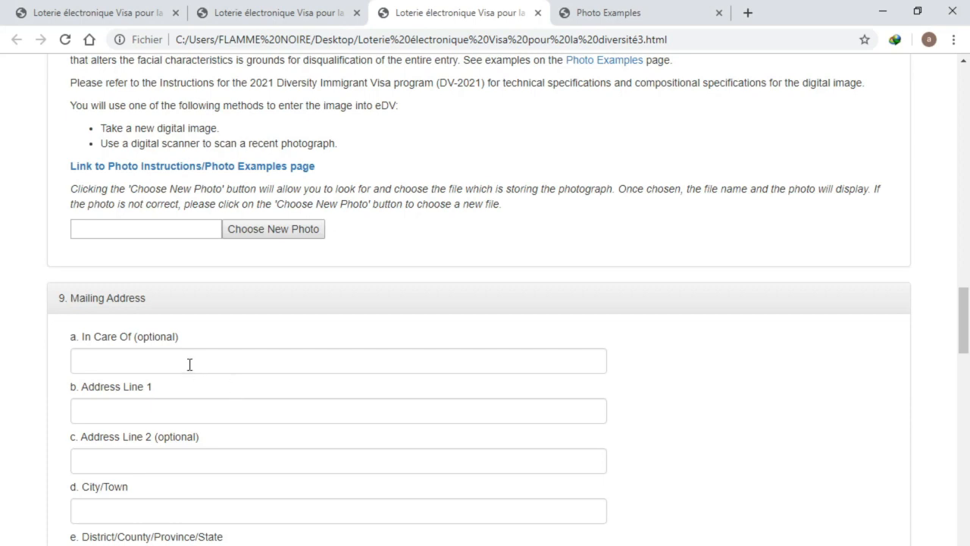
click(190, 415)
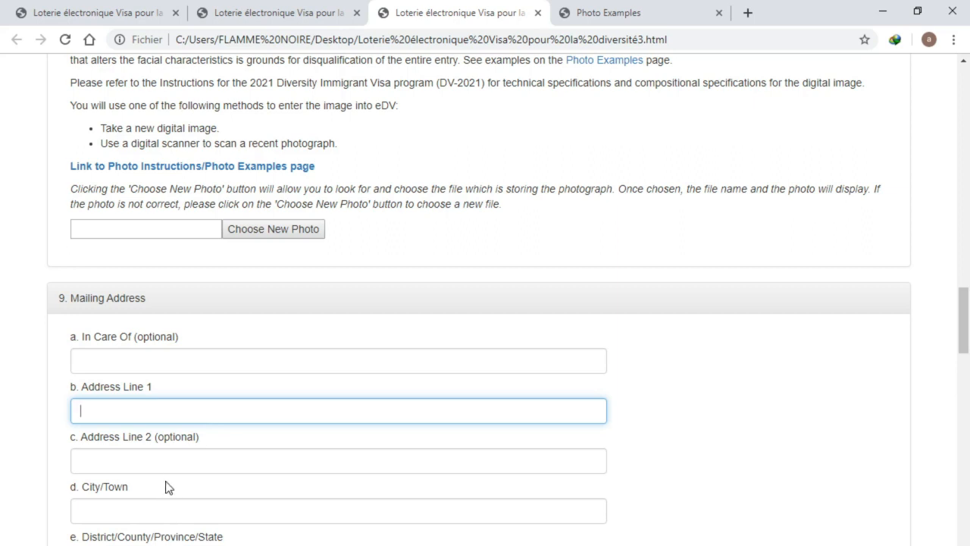
click(173, 458)
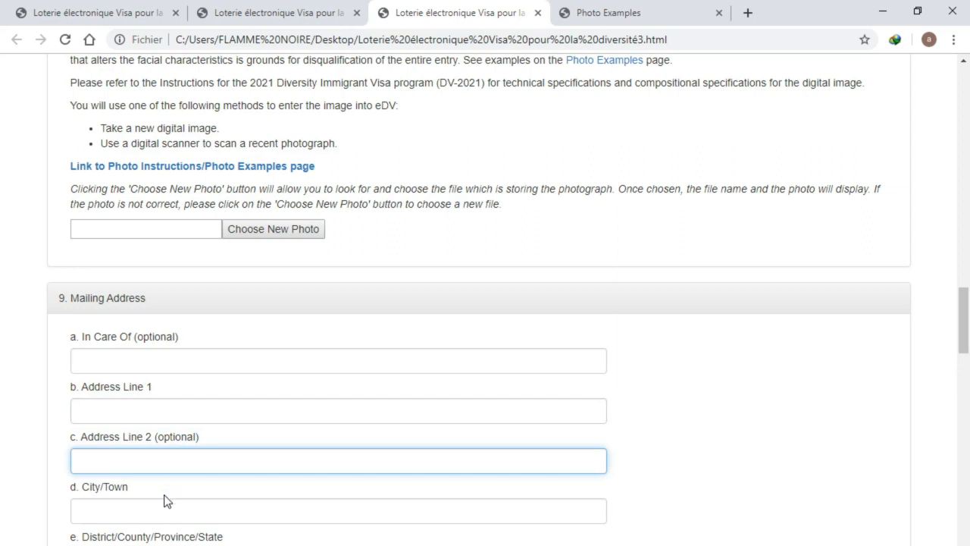
scroll(165, 500, down, 2)
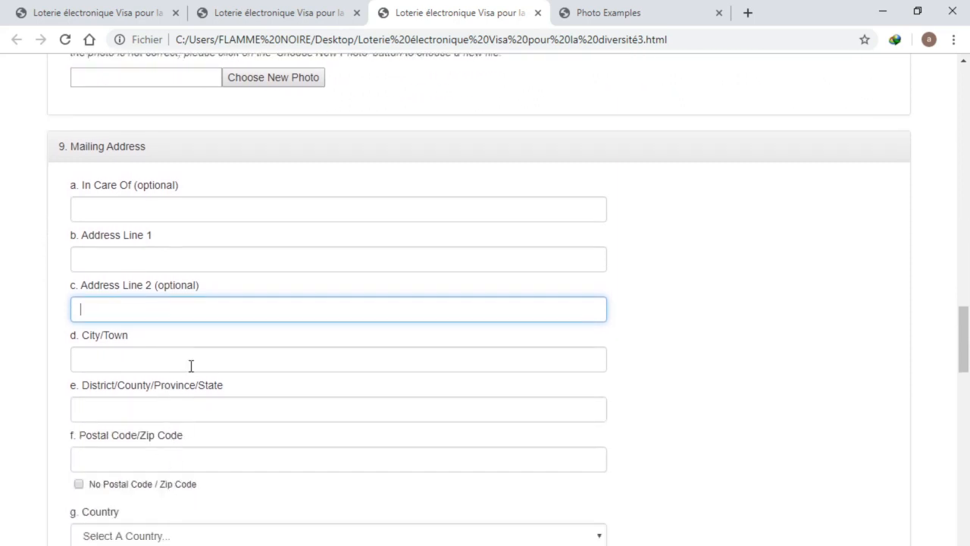
Enter Lomé as the mailing address City/Town, correcting the typos
click(191, 366)
text(LOM)
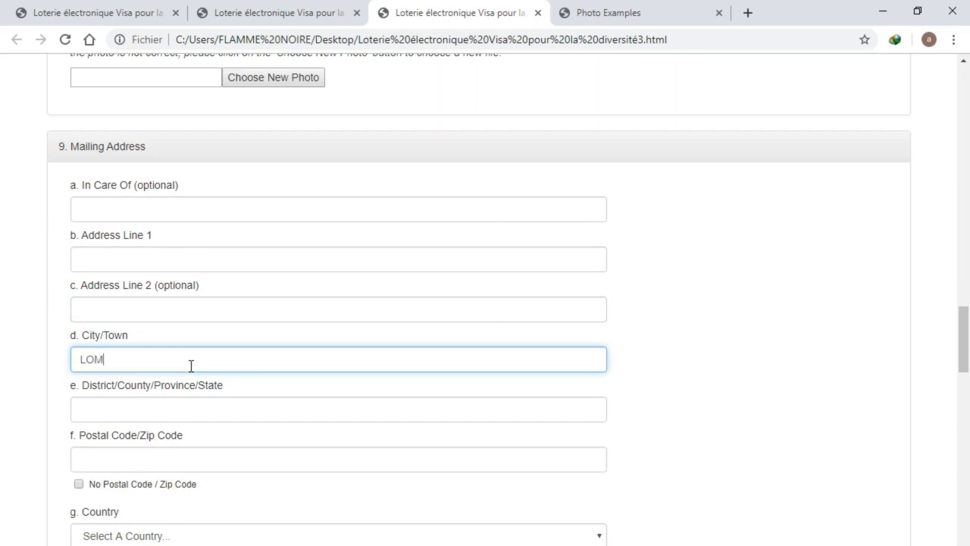
key(BackSpace)
key(BackSpace)
text(omm)
key(BackSpace)
text(é)
click(242, 300)
Leave mailing Address Line 1 and Address Line 2 empty
click(254, 258)
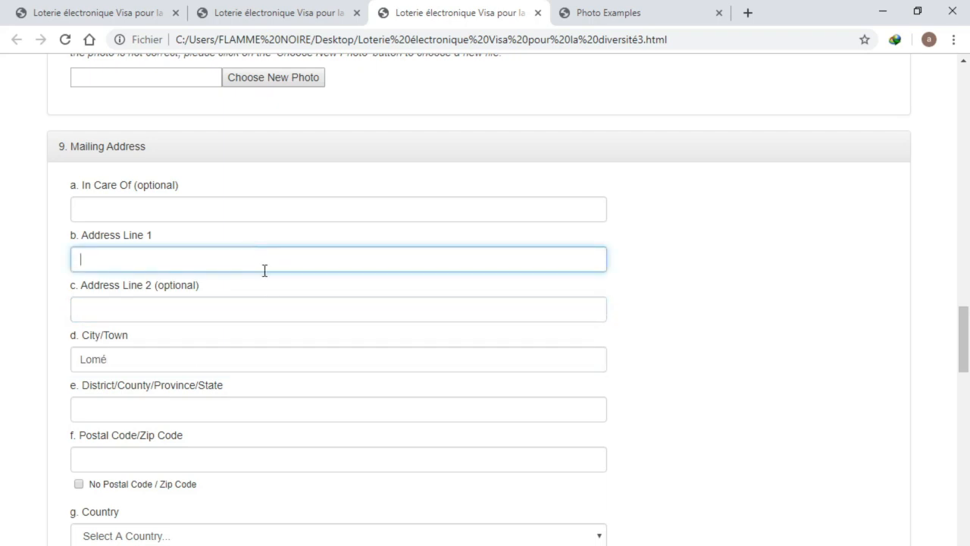
click(275, 337)
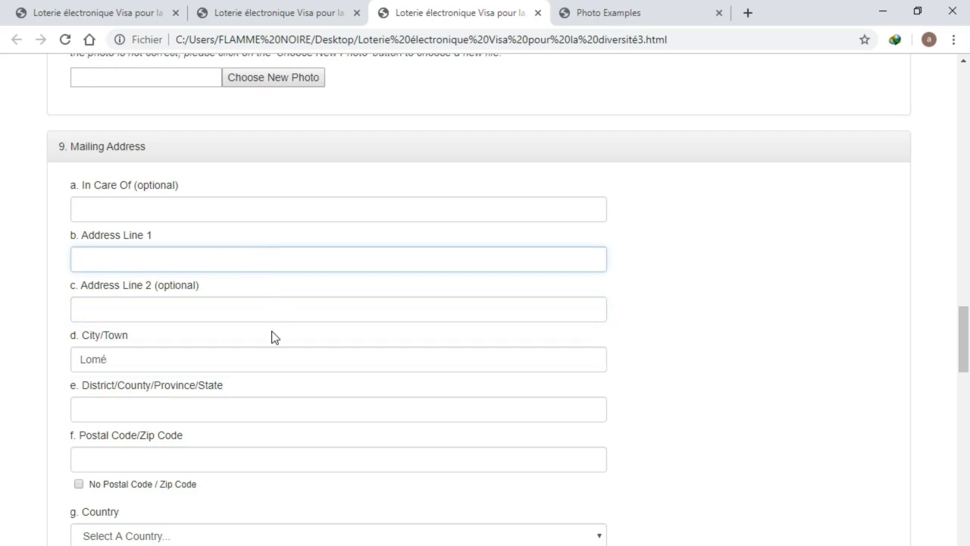
click(273, 310)
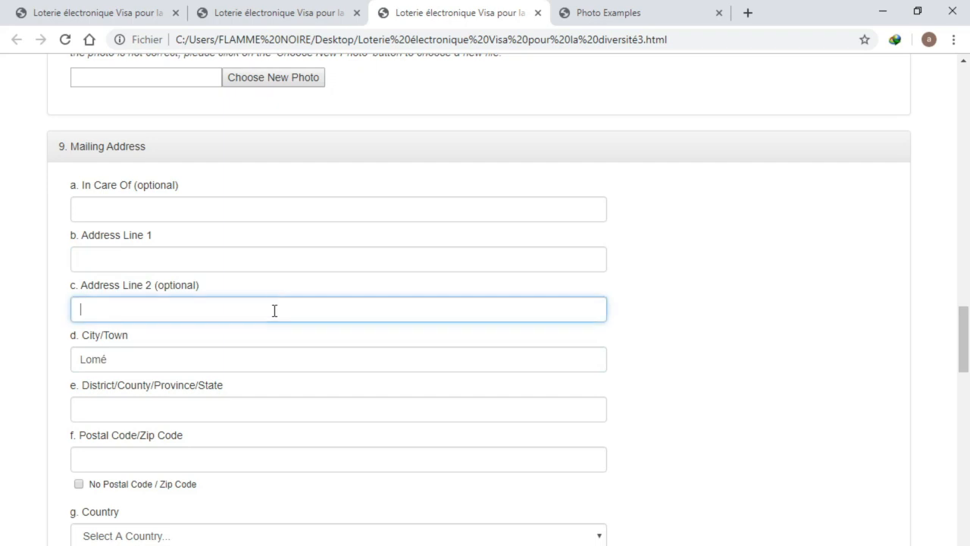
click(267, 241)
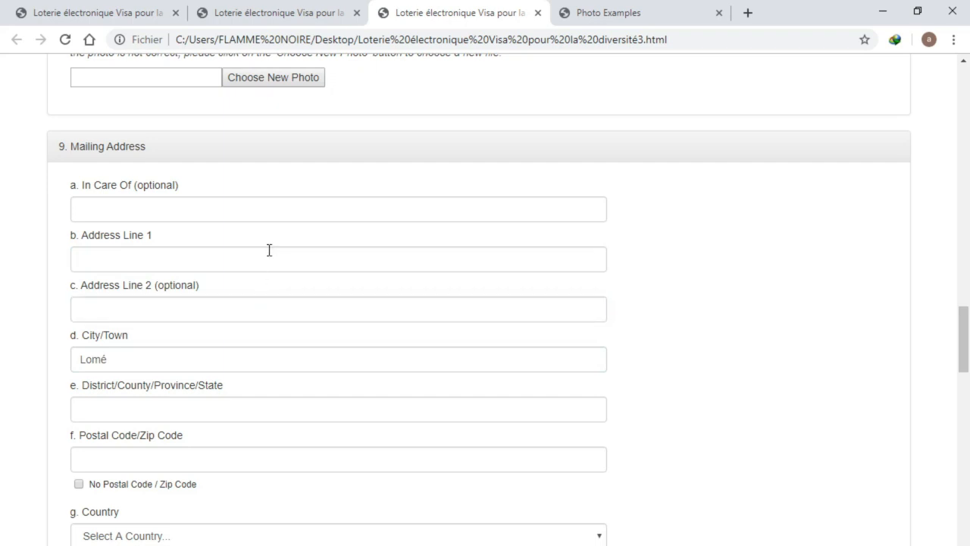
click(269, 252)
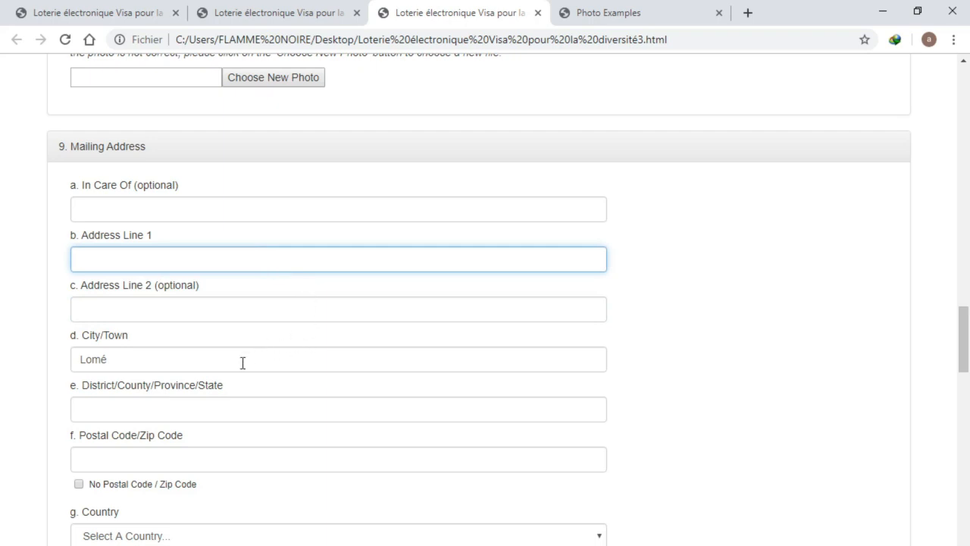
Enter TOGO as District/County/Province/State and tick 'No Postal Code / Zip Code'
click(220, 407)
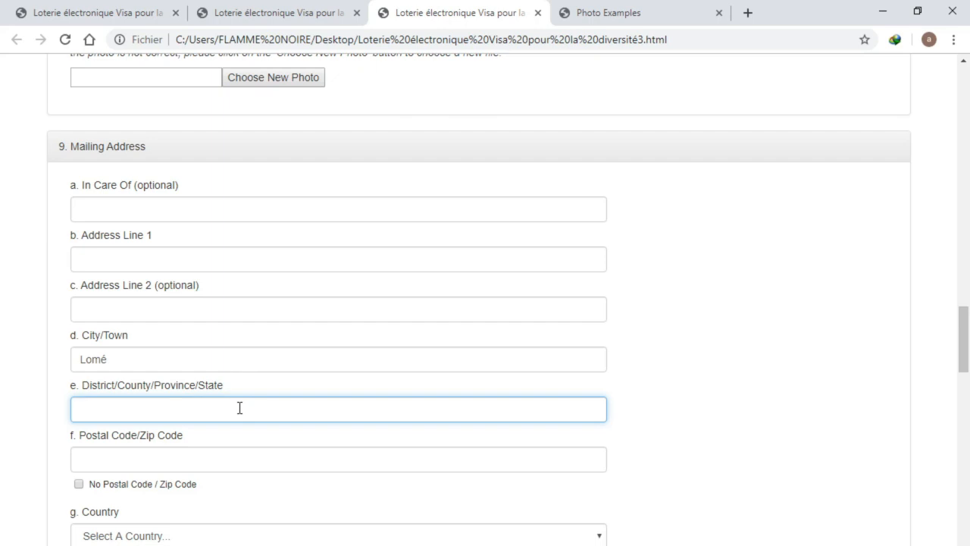
text(TOGO)
click(196, 460)
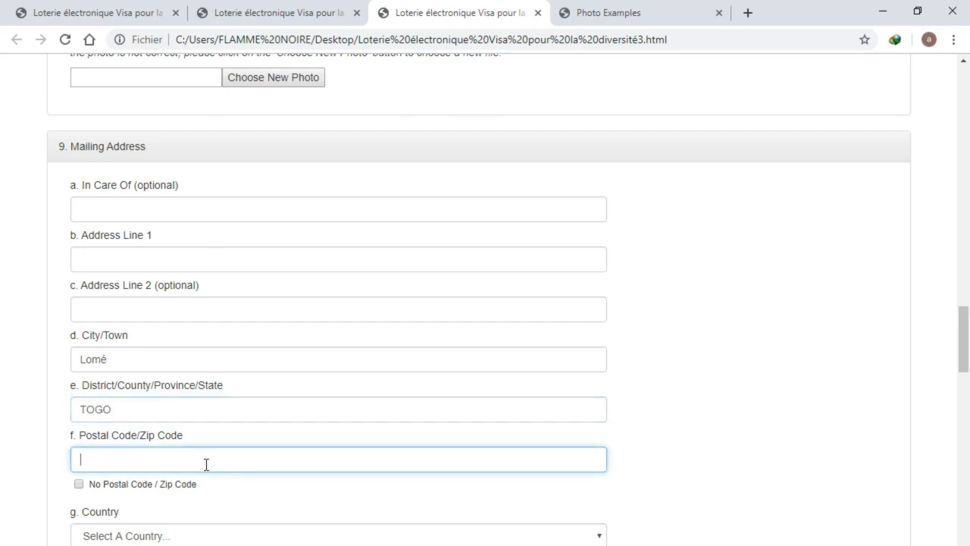
click(80, 485)
click(80, 486)
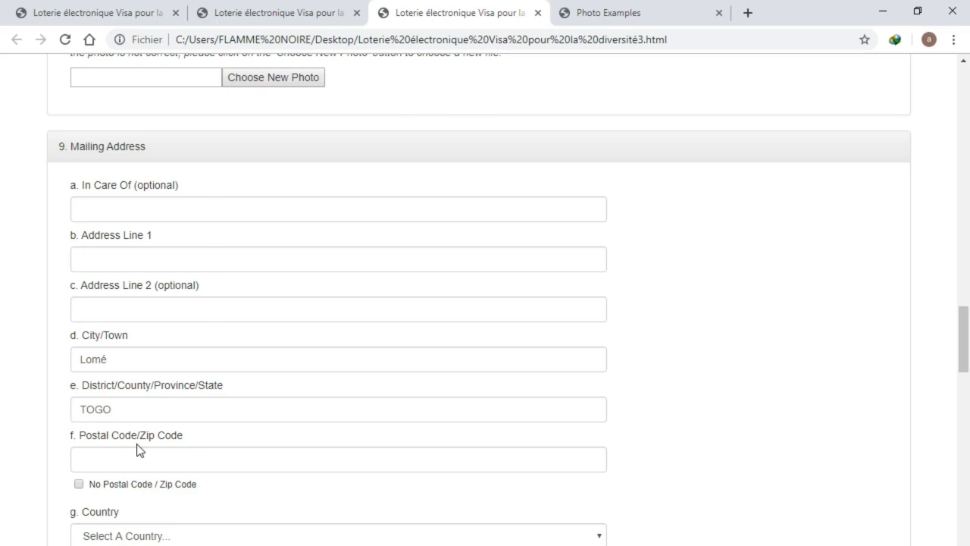
click(79, 484)
Select Togo in the mailing address Country dropdown by typing 'to'
scroll(148, 513, down, 2)
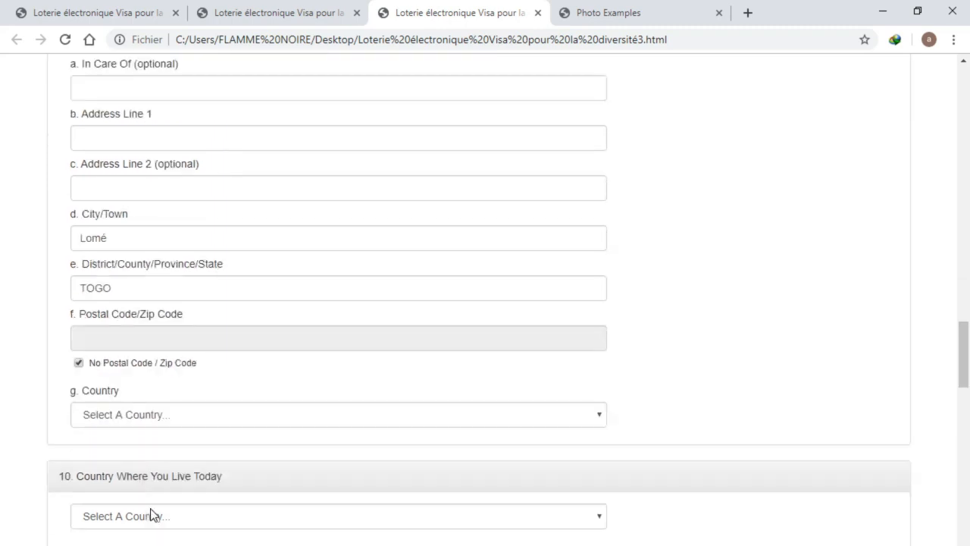
click(173, 393)
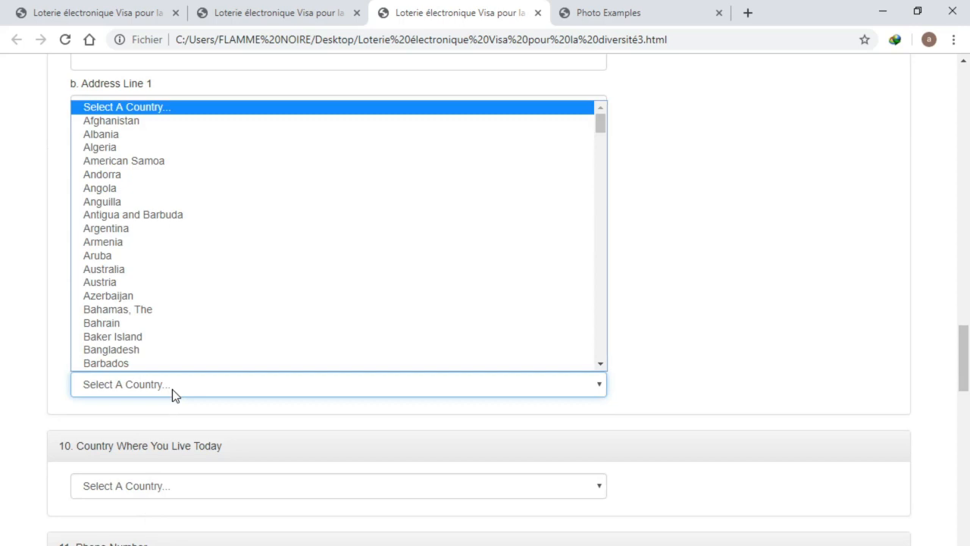
click(172, 389)
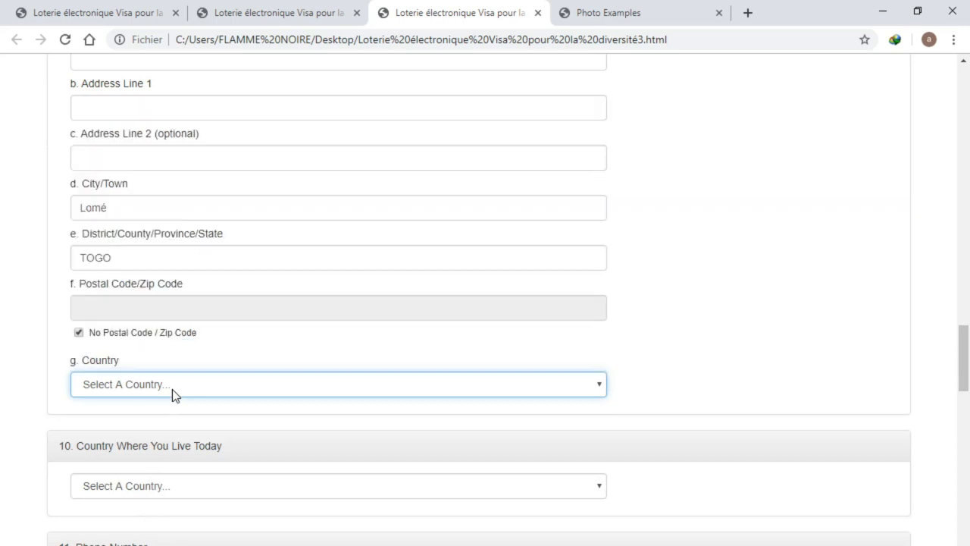
click(172, 389)
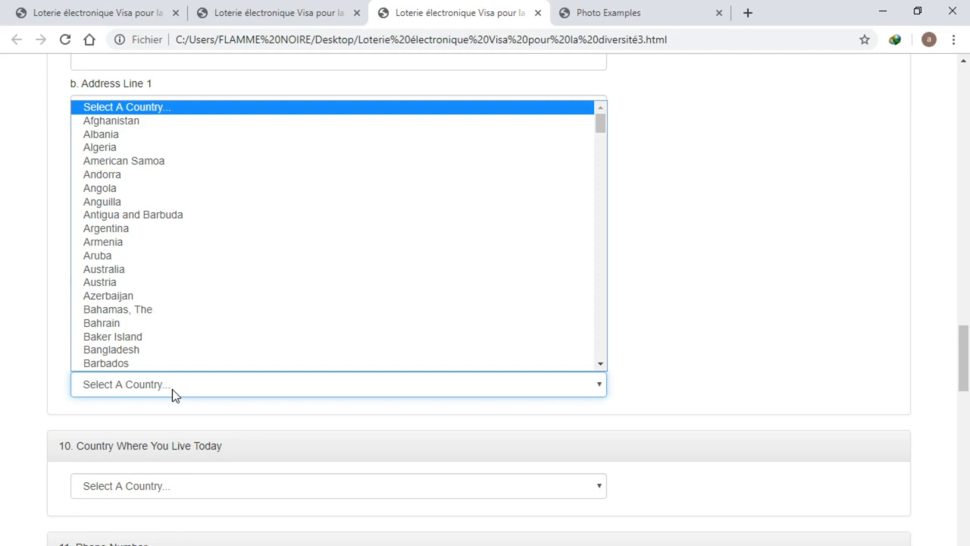
text(to)
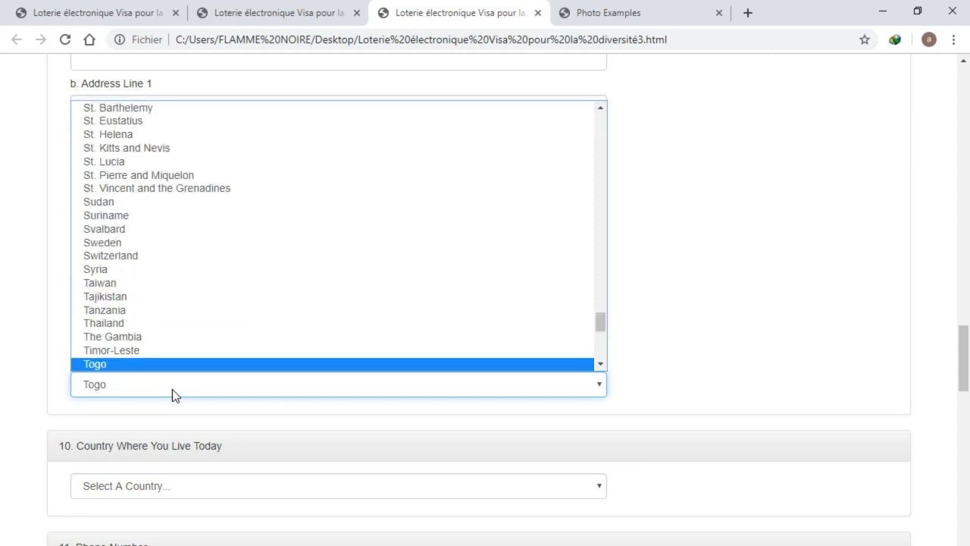
key(Return)
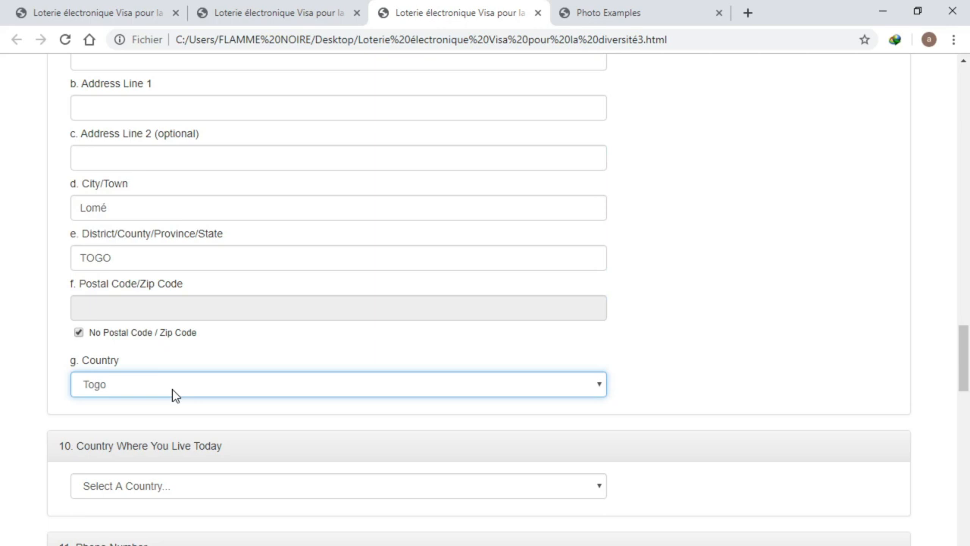
Pick Togo from the Country Where You Live Today list
scroll(154, 443, down, 2)
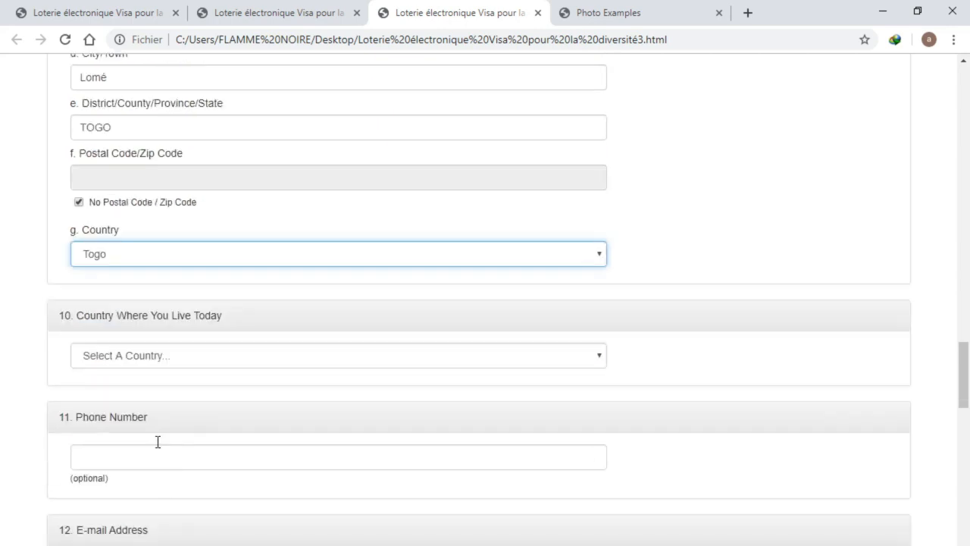
click(153, 335)
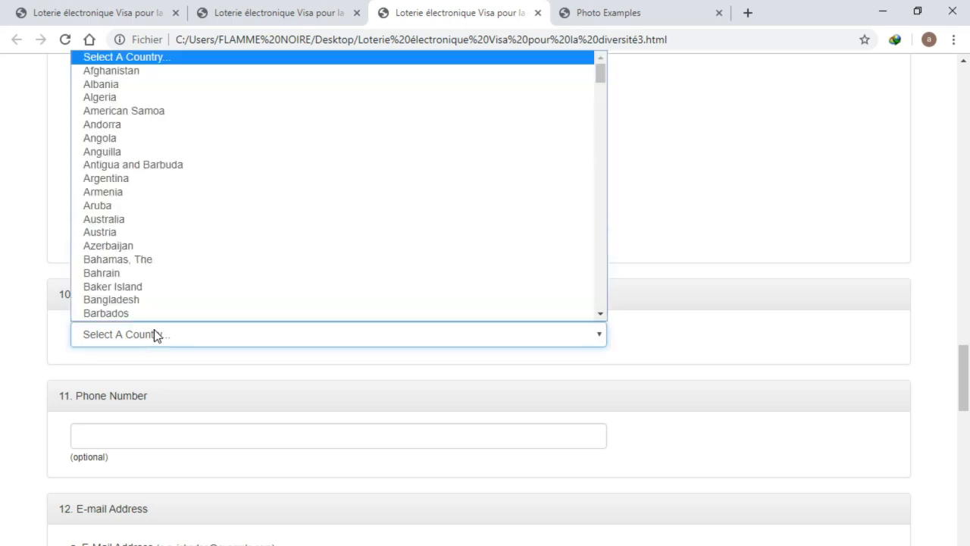
text(to)
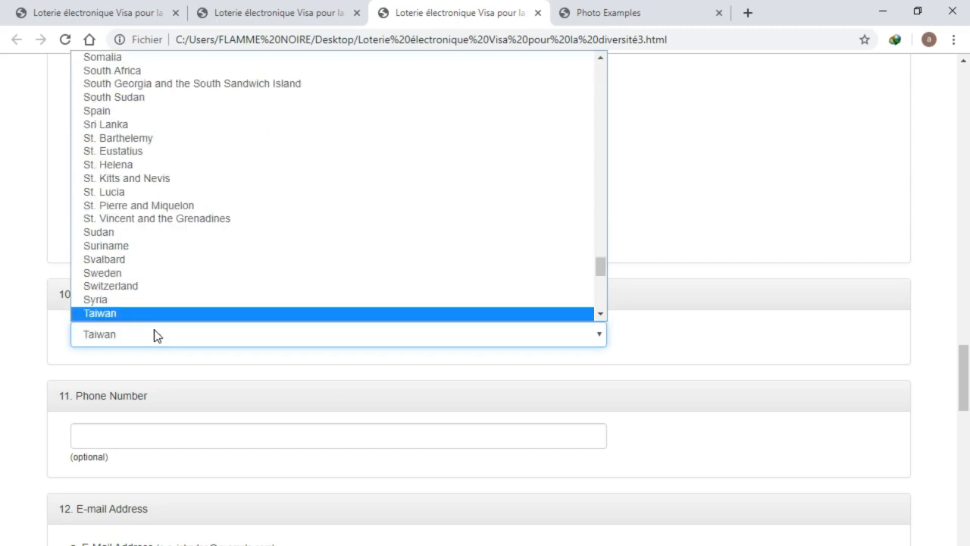
text(g)
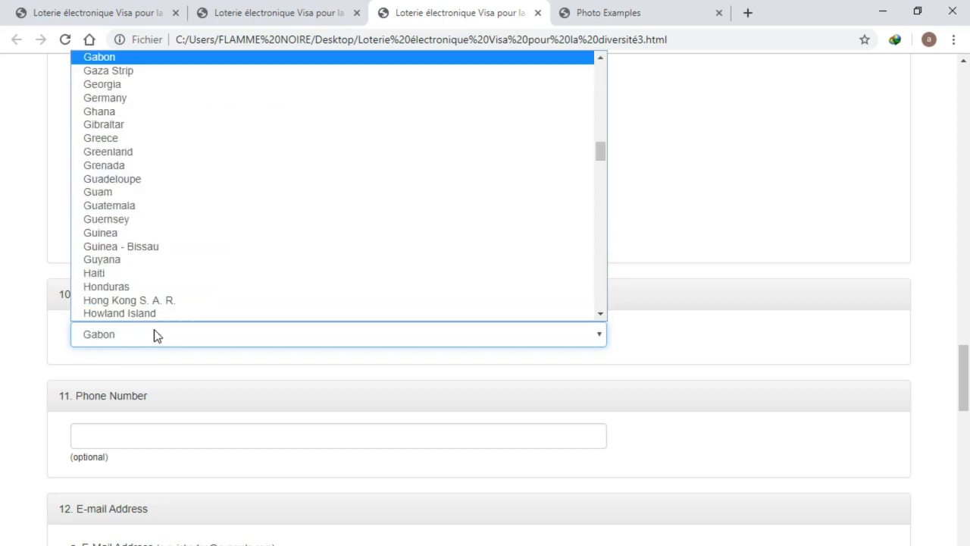
text(o)
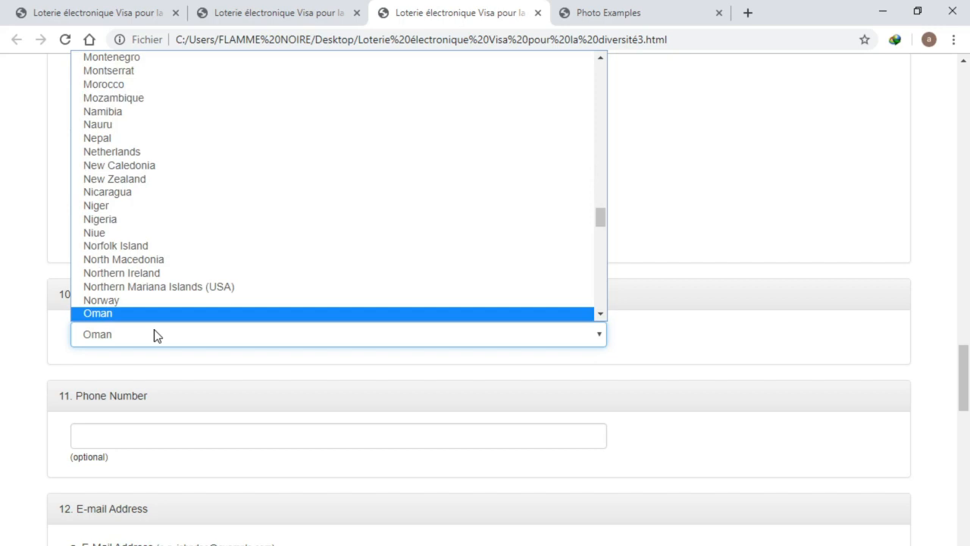
text(t)
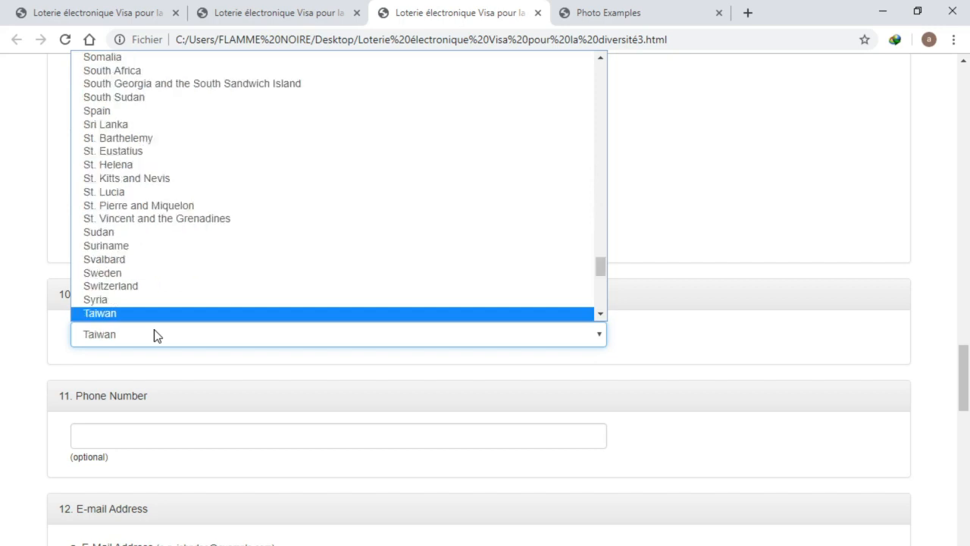
scroll(143, 249, down, 6)
scroll(137, 243, up, 6)
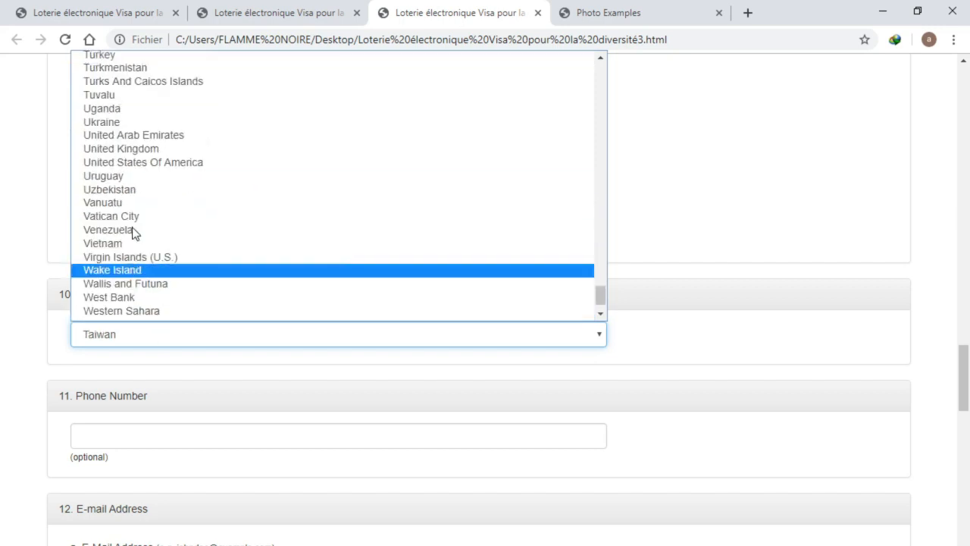
scroll(126, 257, down, 2)
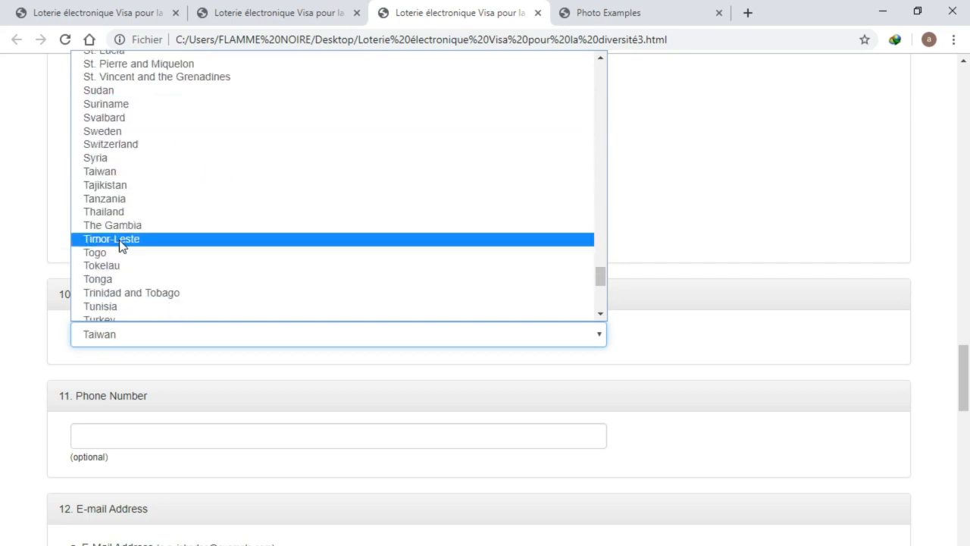
click(124, 254)
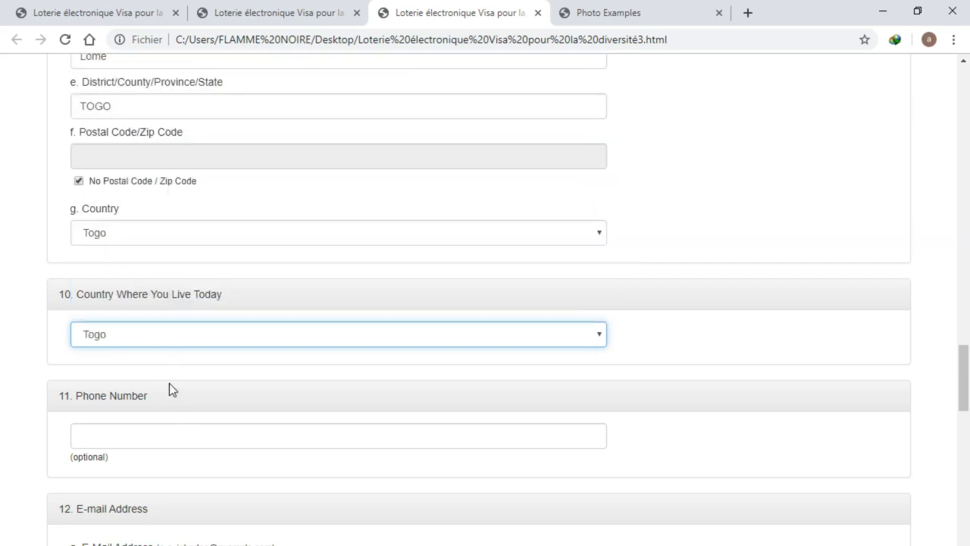
Leave Phone Number blank and type the applicant's e-mail address into E-Mail Address
click(161, 443)
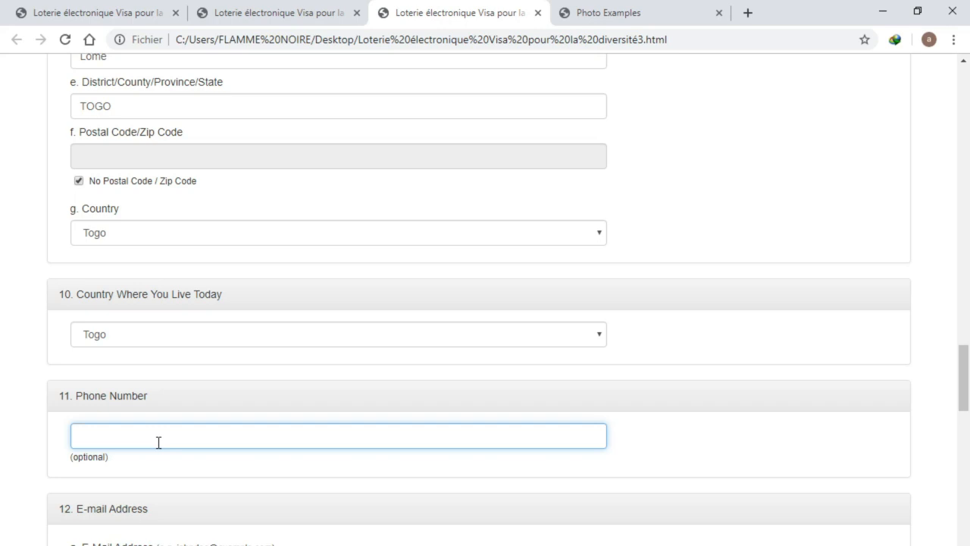
scroll(109, 463, down, 2)
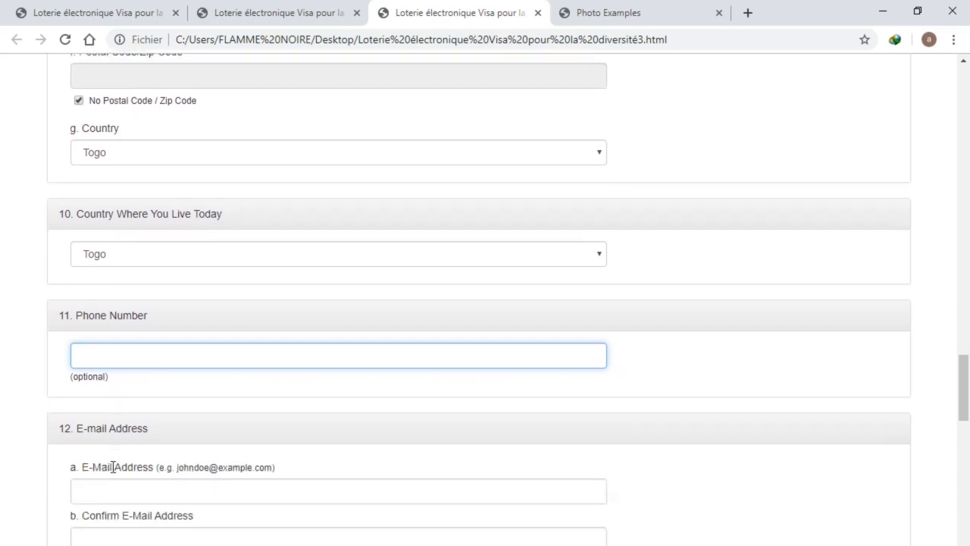
click(113, 425)
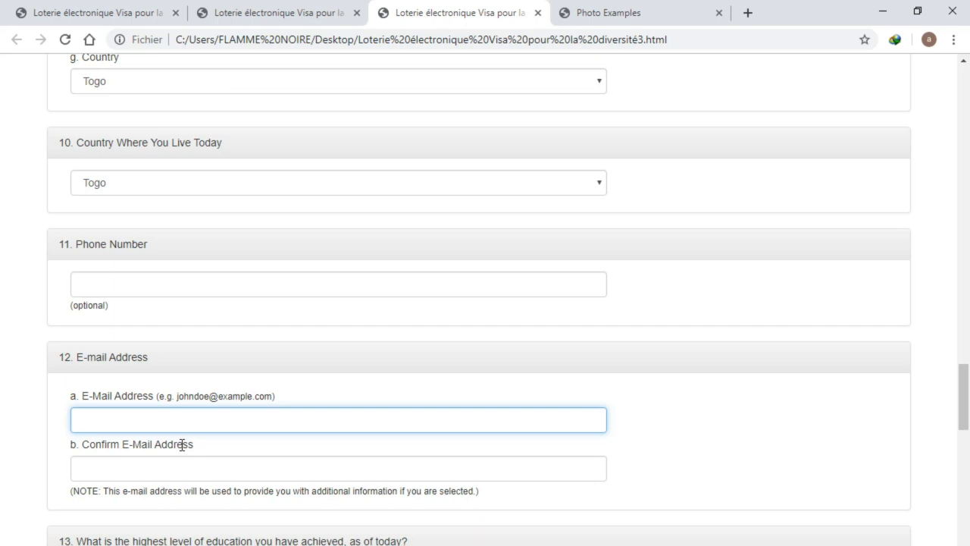
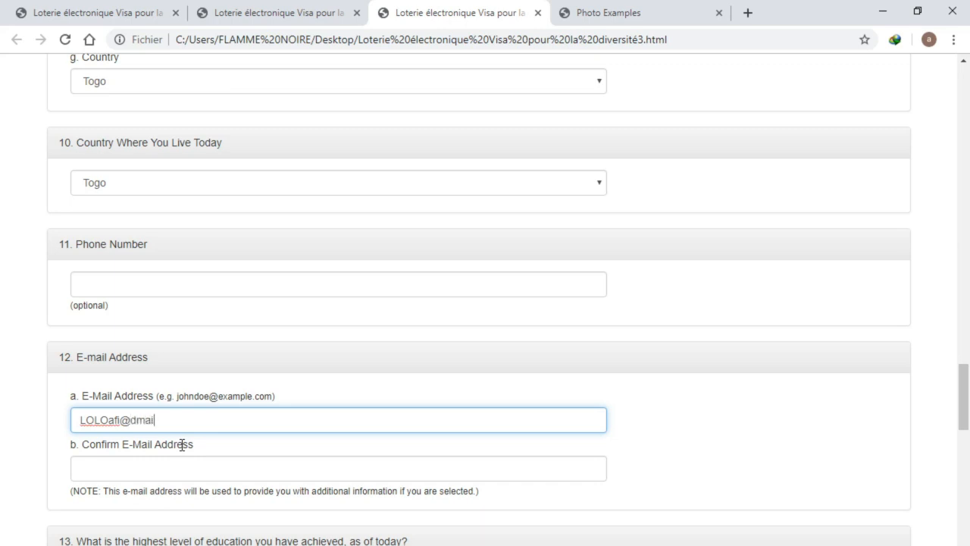
key(ctrl+a)
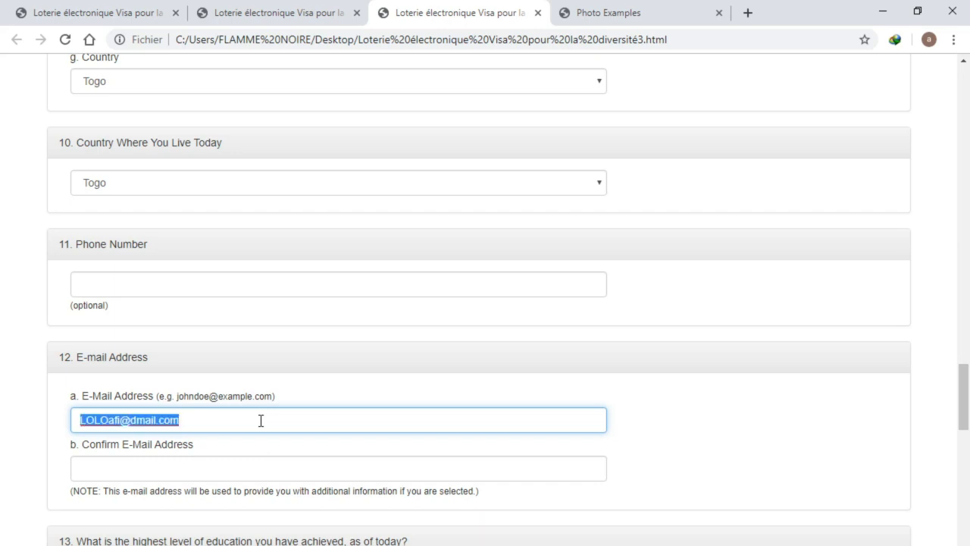
click(246, 470)
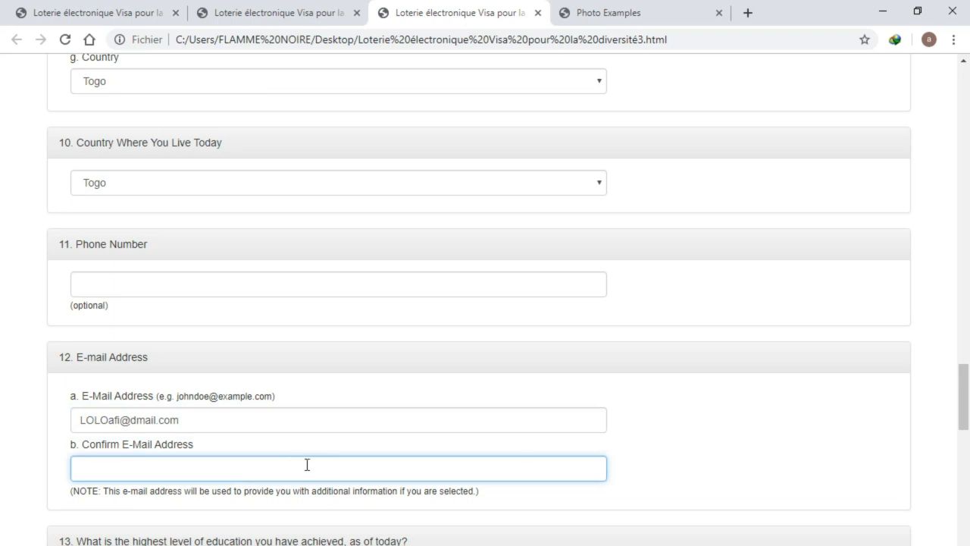
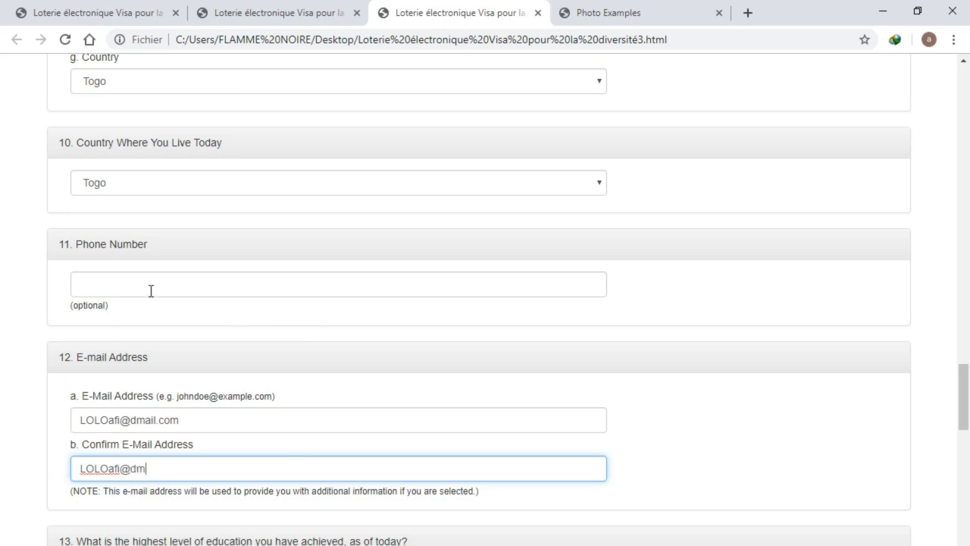
Retype the applicant's e-mail address in the Confirm E-Mail Address box
scroll(258, 417, down, 2)
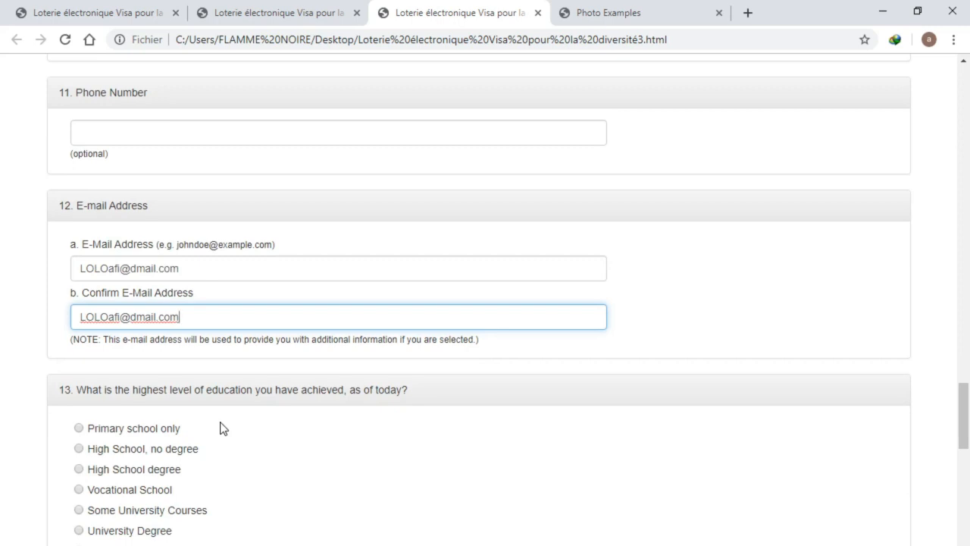
Set highest education to Doctorate Degree, replacing the initial 'Primary school only' choice
click(153, 428)
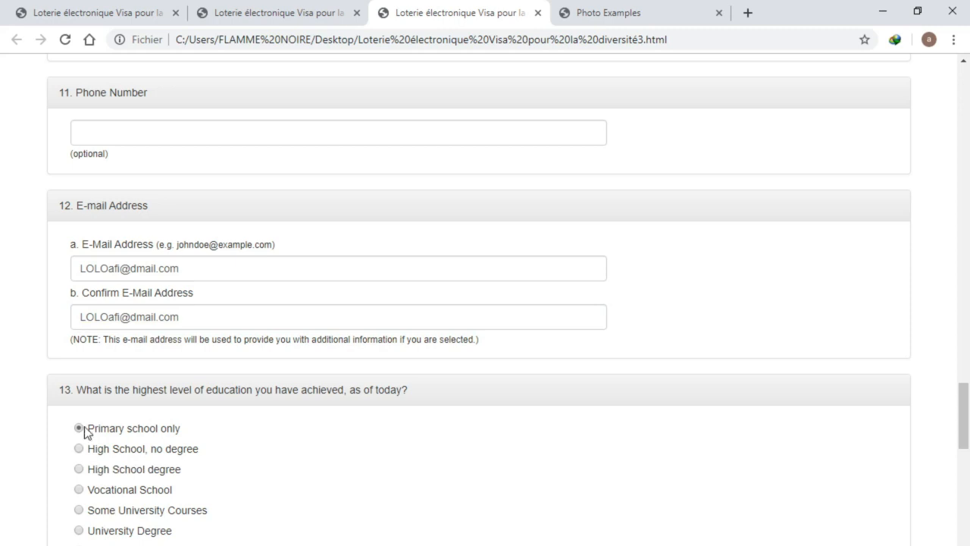
scroll(156, 500, down, 1)
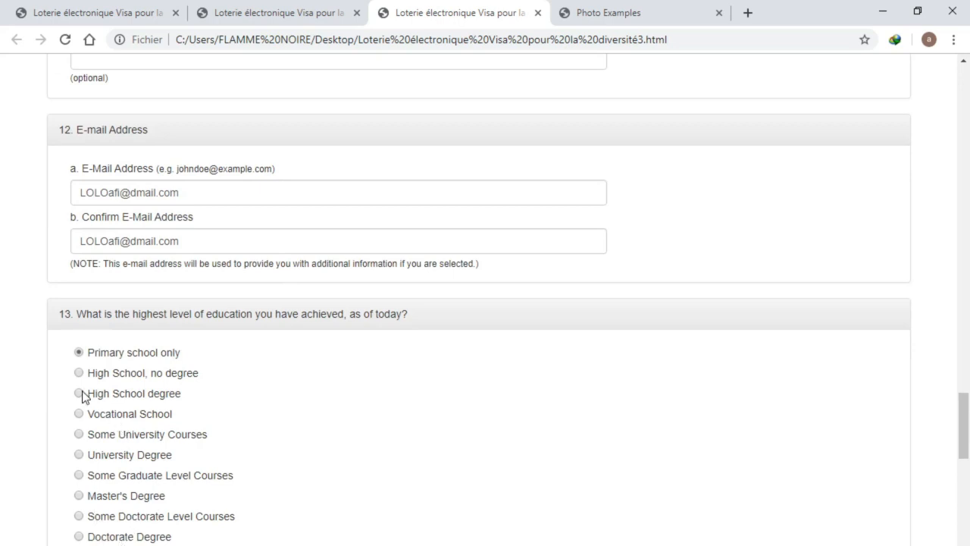
click(80, 537)
scroll(281, 493, down, 2)
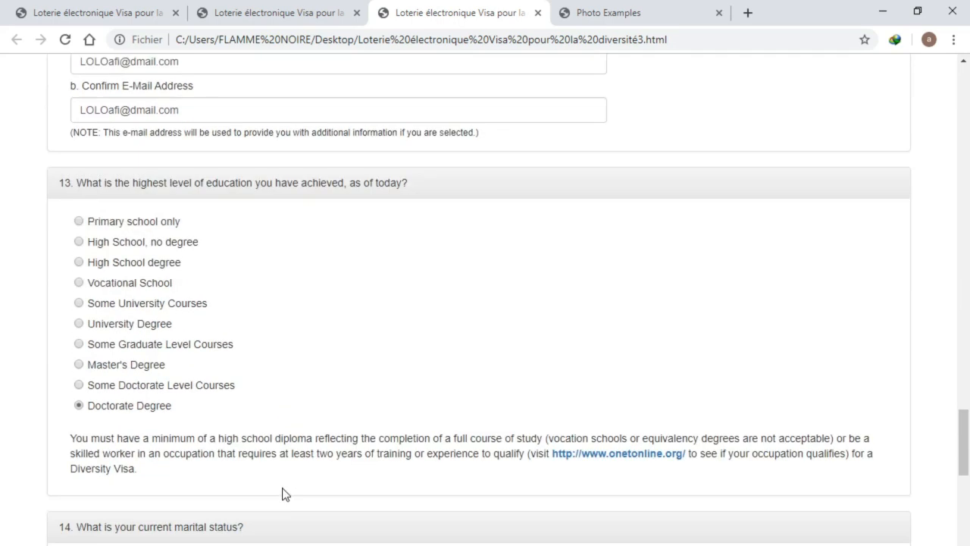
scroll(205, 482, down, 1)
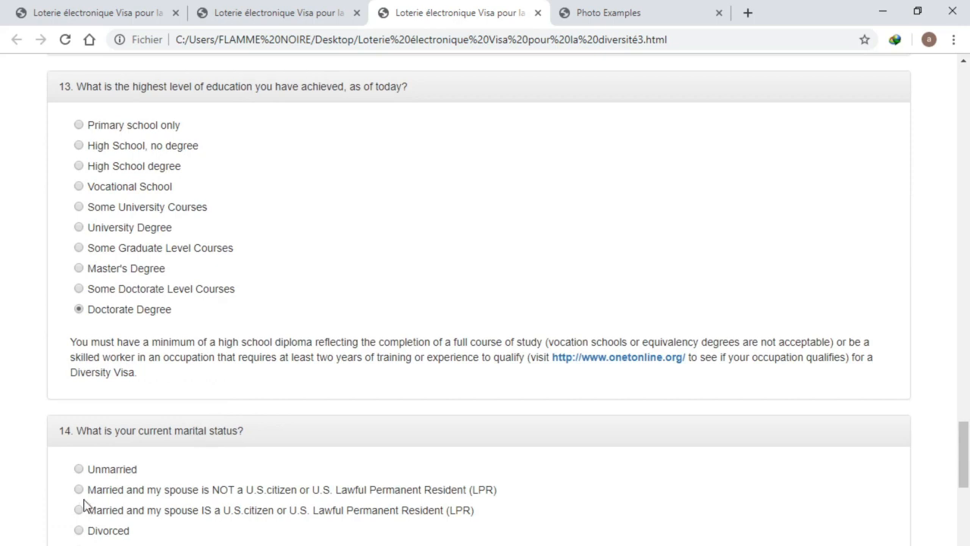
Mark 'Unmarried' as the current marital status in question 14
scroll(94, 478, down, 1)
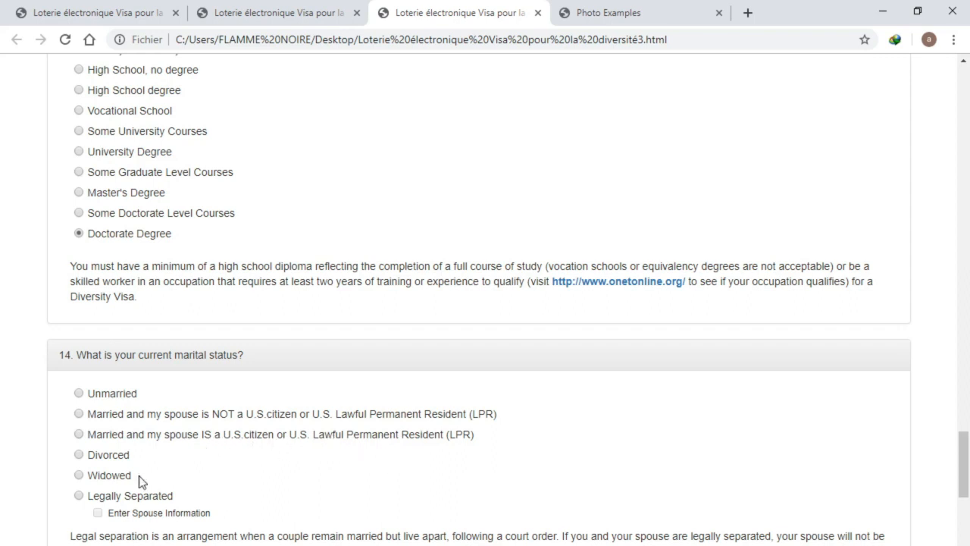
click(84, 395)
scroll(149, 474, down, 1)
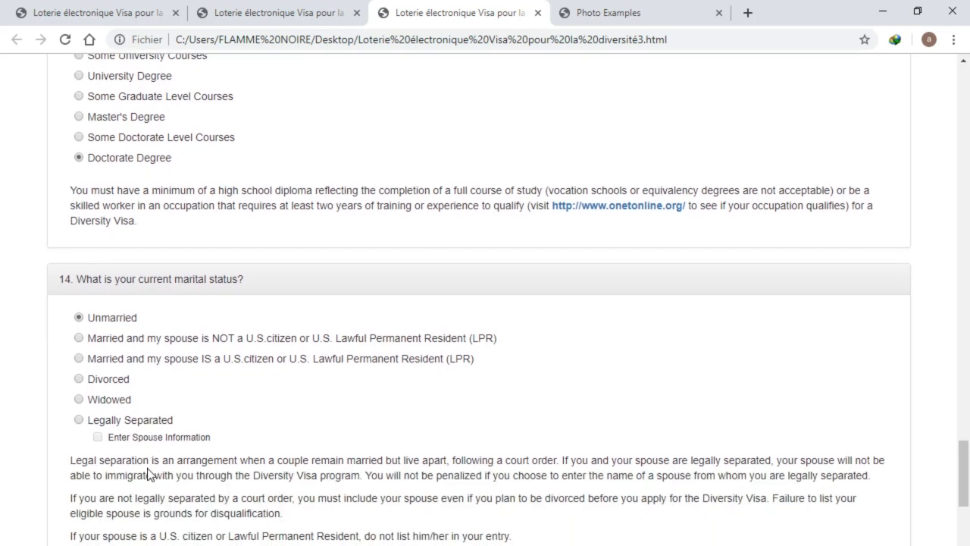
scroll(149, 472, down, 2)
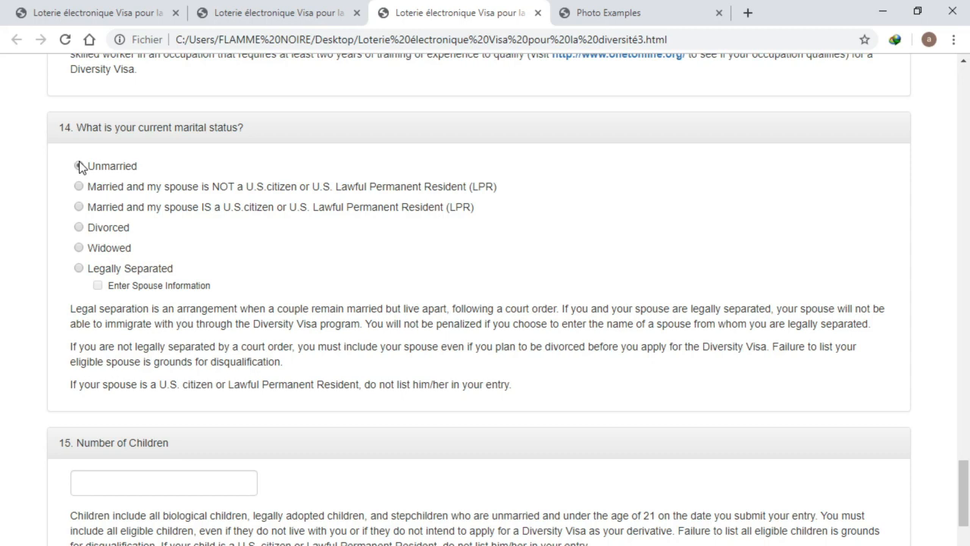
click(78, 166)
scroll(154, 462, down, 1)
click(162, 411)
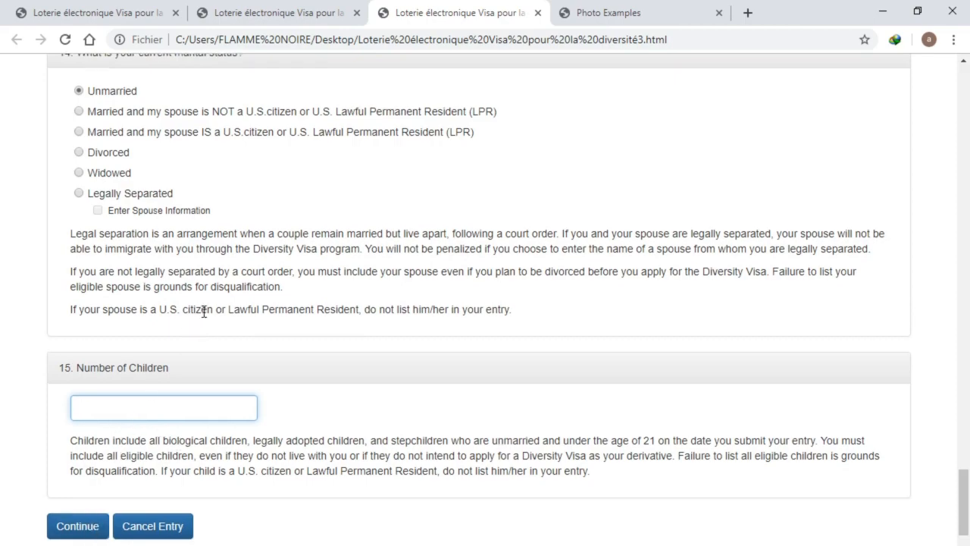
scroll(204, 318, up, 15)
scroll(211, 314, down, 15)
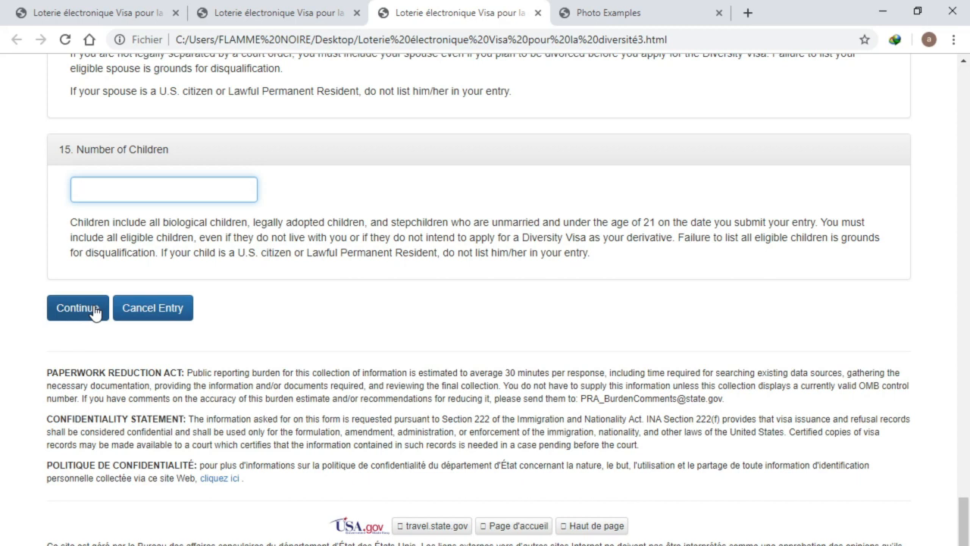
scroll(95, 307, up, 7)
scroll(97, 295, up, 20)
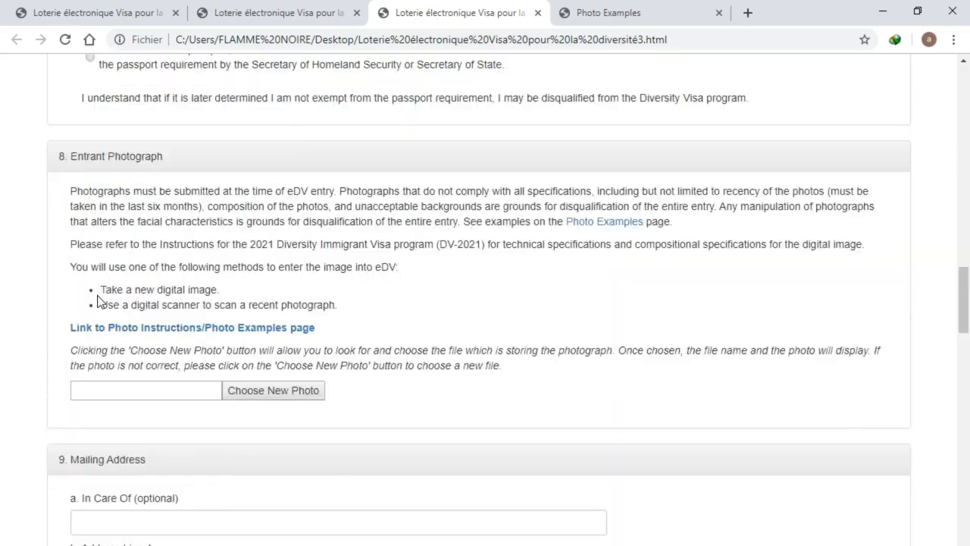
scroll(99, 290, up, 7)
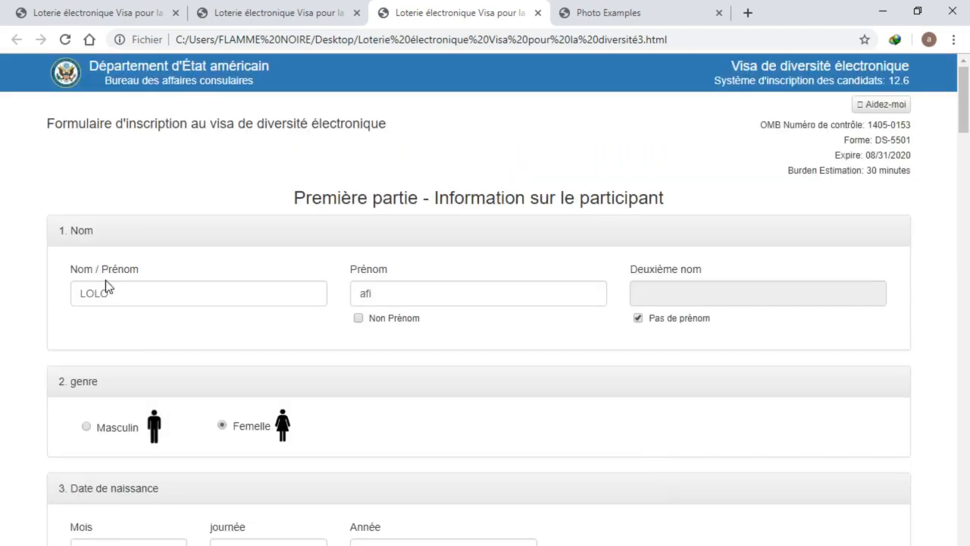
scroll(126, 254, down, 5)
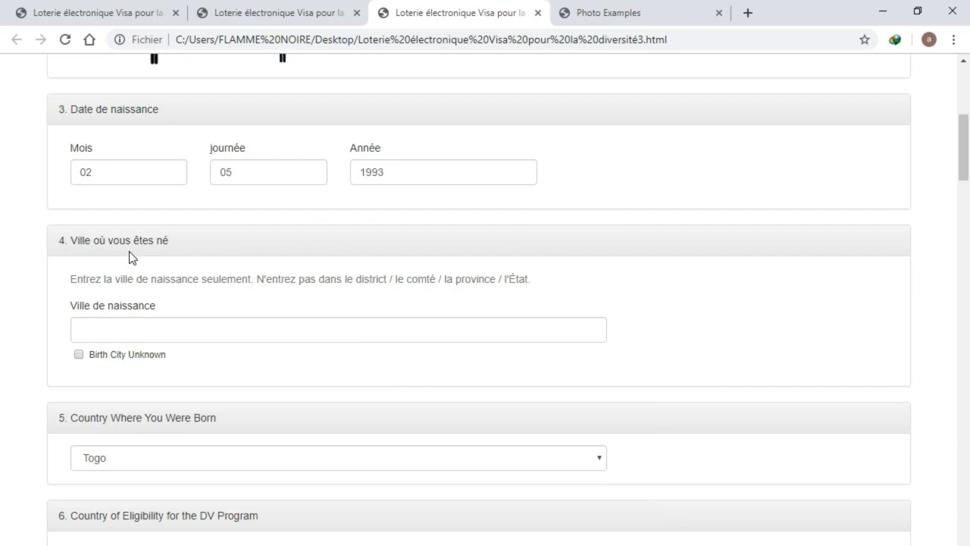